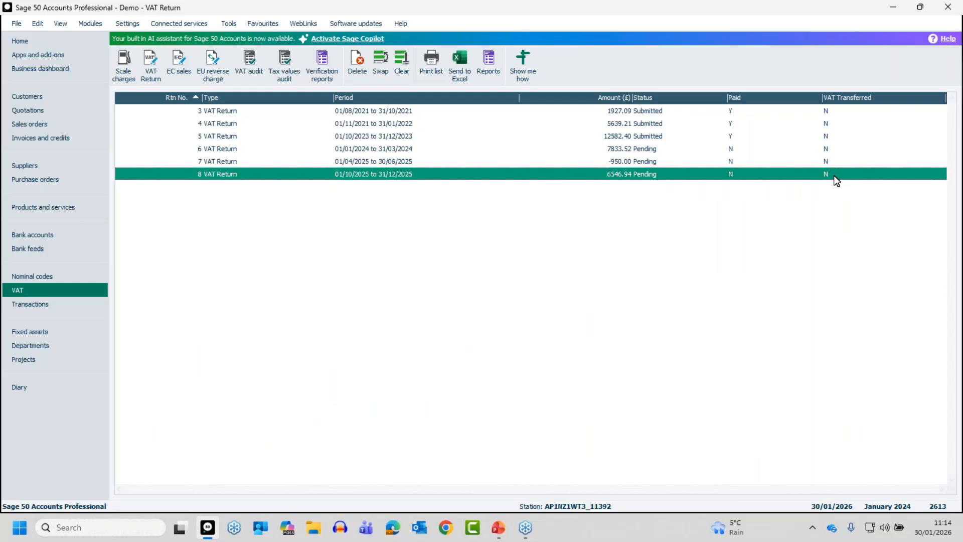
Step: Open the submitted VAT return for 01/11/2021 to 31/01/2022, review its transfer, submission and payment details, and close it
left_click(228, 125)
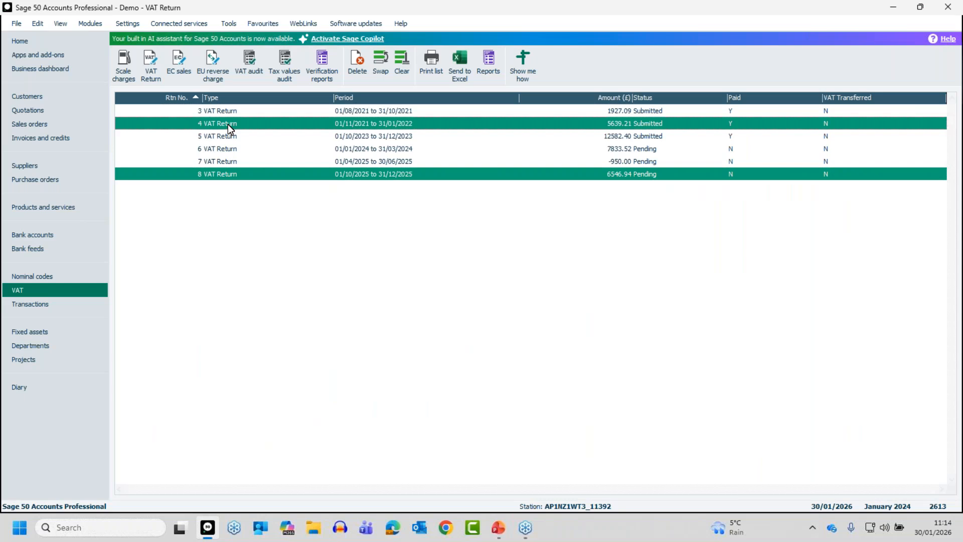
double_click(227, 124)
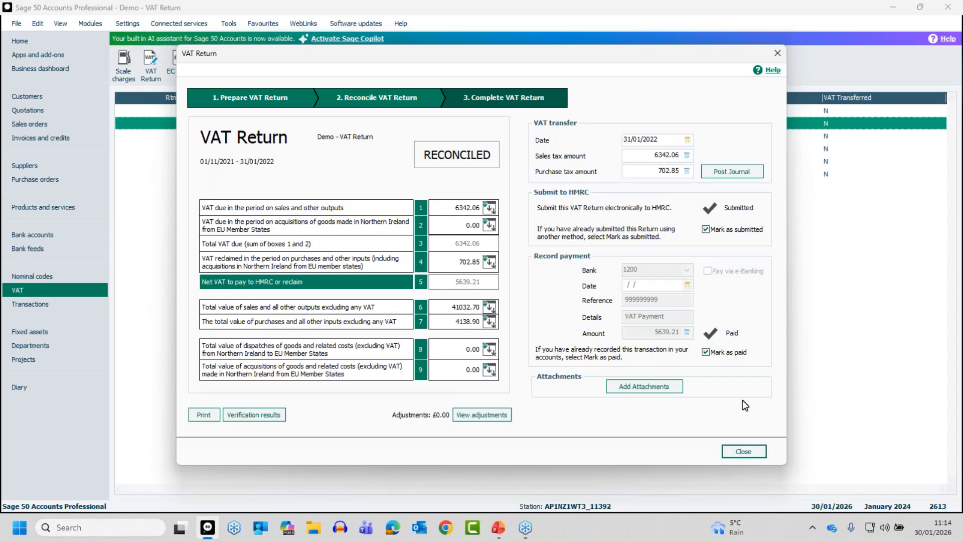
left_click(743, 450)
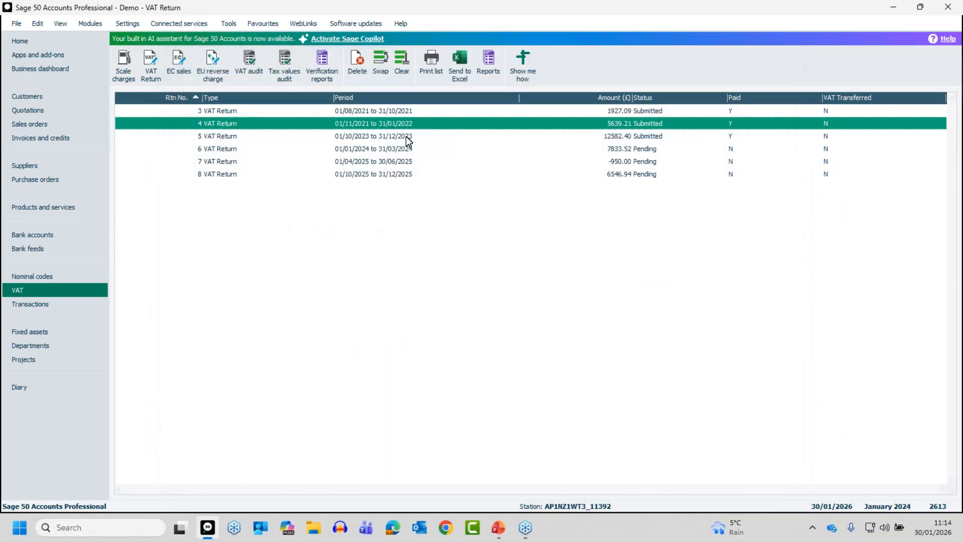
Step: Post the VAT transfer journal for the 01/10/2025 to 31/12/2025 return, accepting the date outside the current financial year, and close the return
left_click(370, 174)
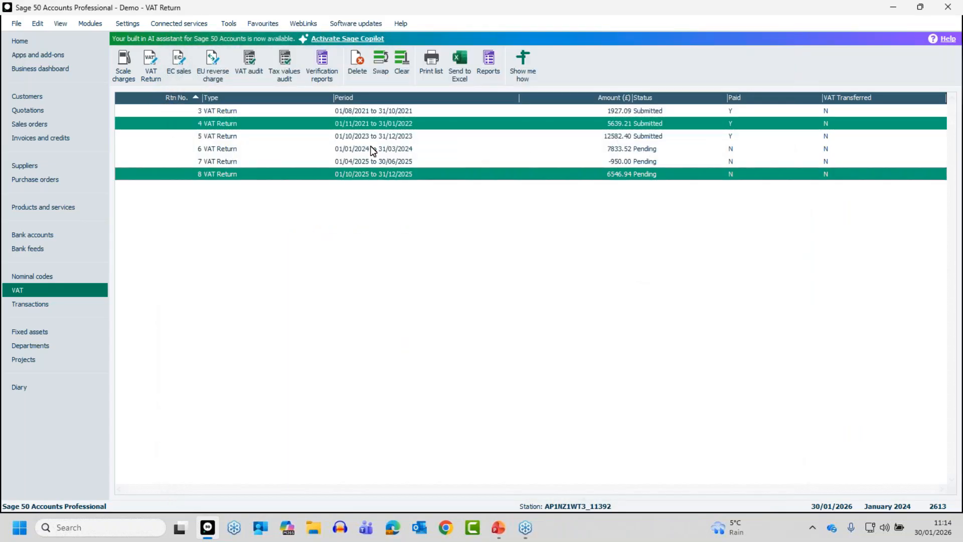
left_click(372, 124)
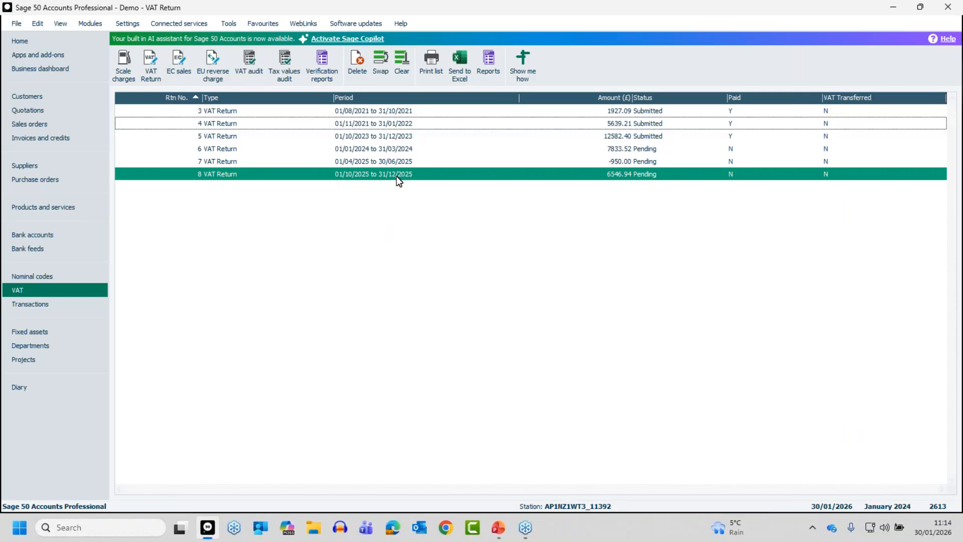
double_click(396, 177)
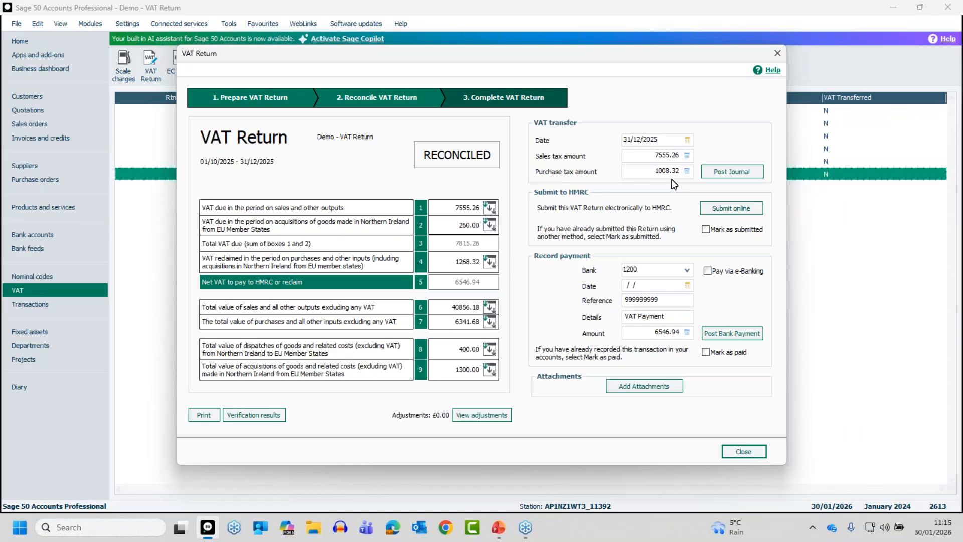
left_click(727, 171)
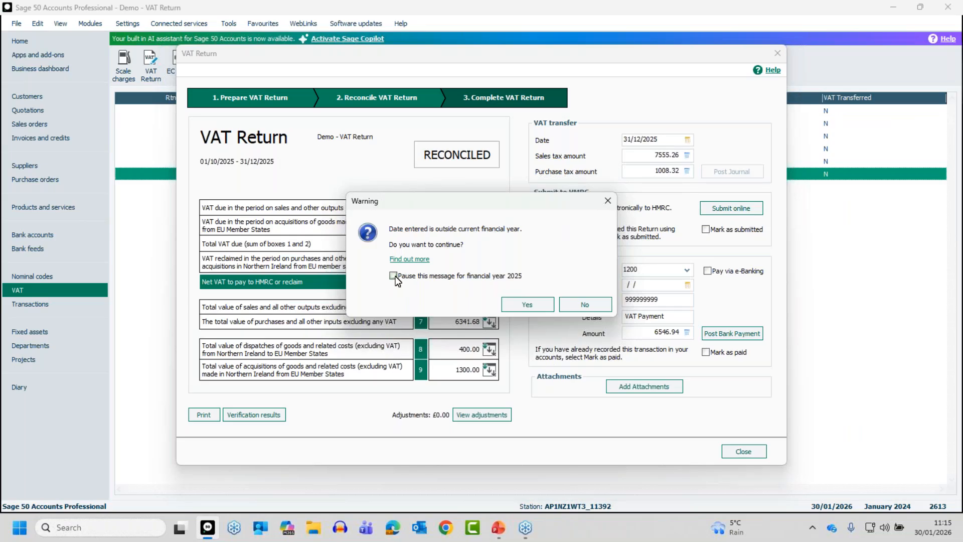
left_click(515, 302)
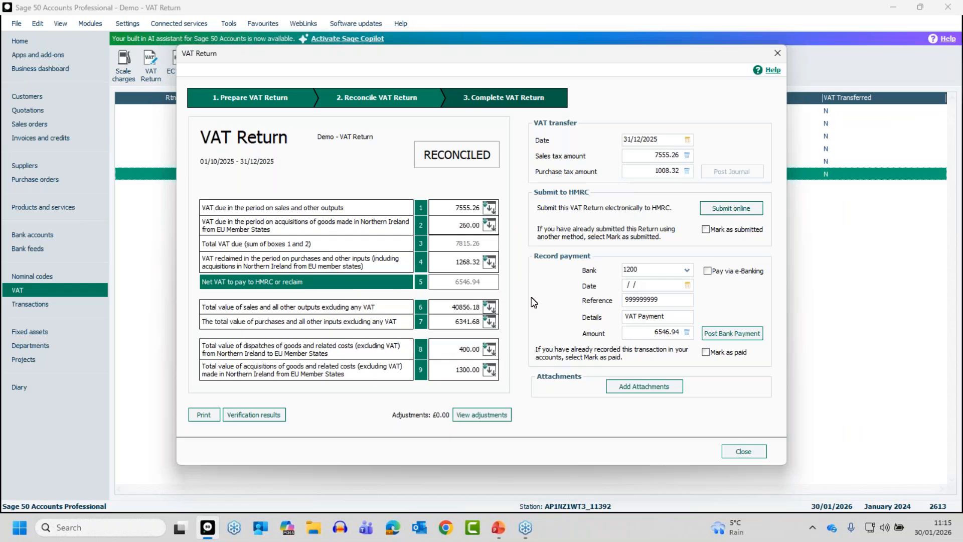
left_click(730, 175)
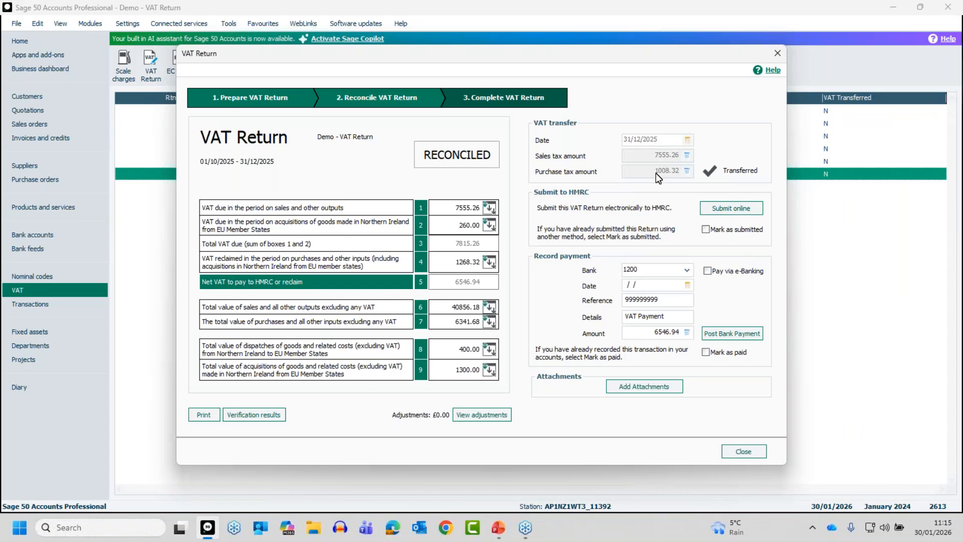
left_click(744, 451)
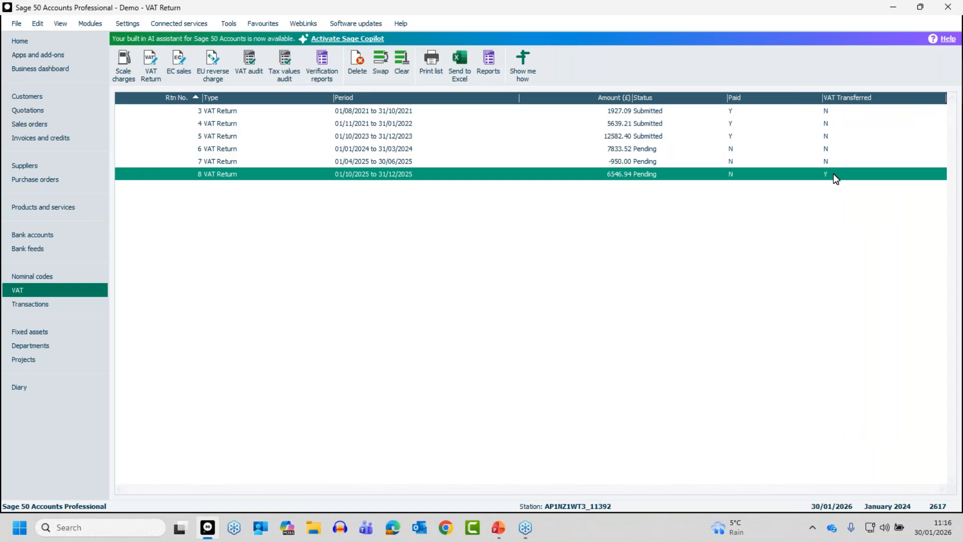
Step: Examine the VAT transfer journal lines for the tax control and VAT liability accounts in the transactions list, and switch to PowerPoint
left_click(27, 303)
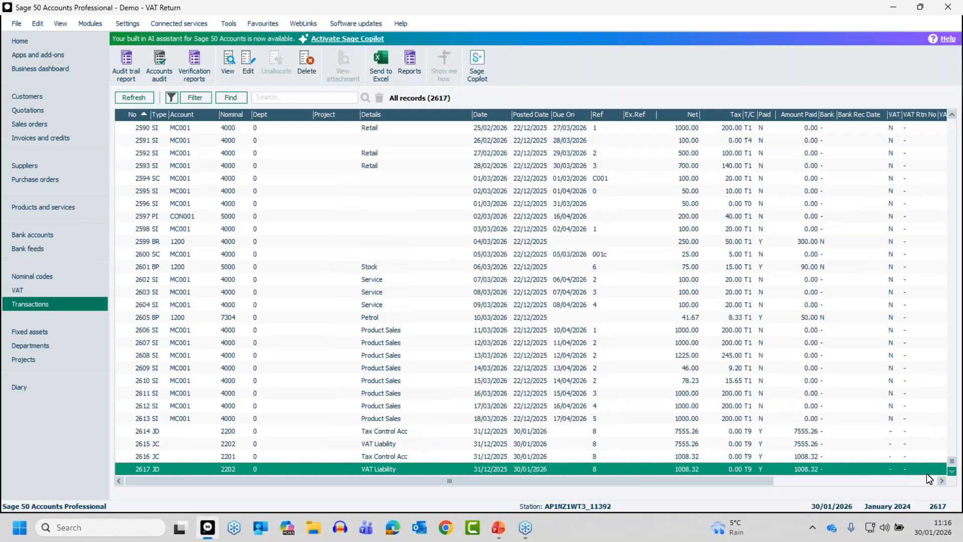
left_click(343, 436)
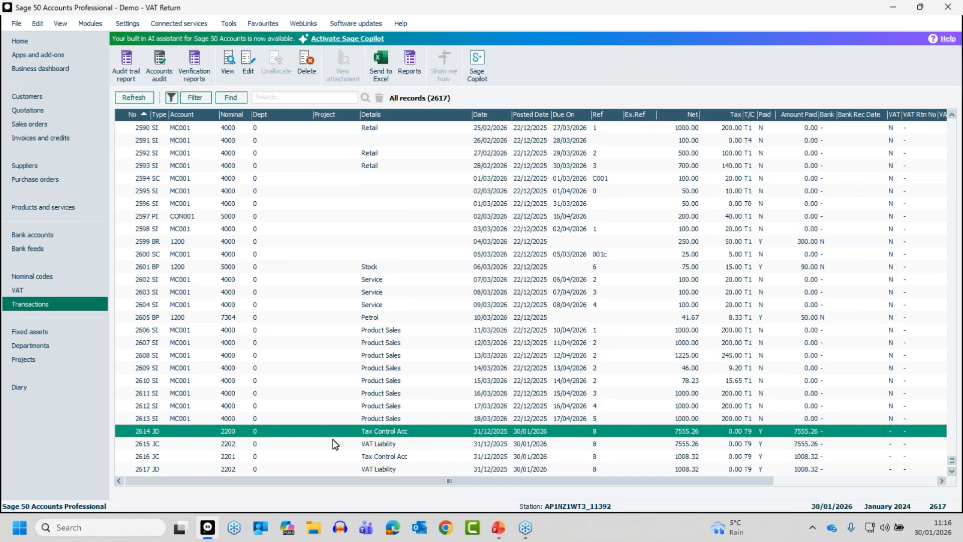
left_click(403, 436)
left_click(231, 460)
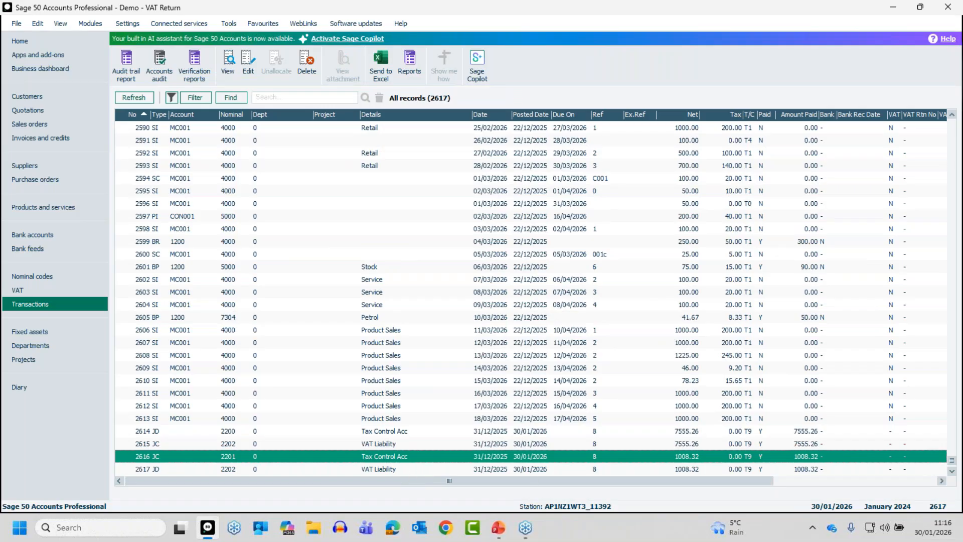
key("alt+Tab")
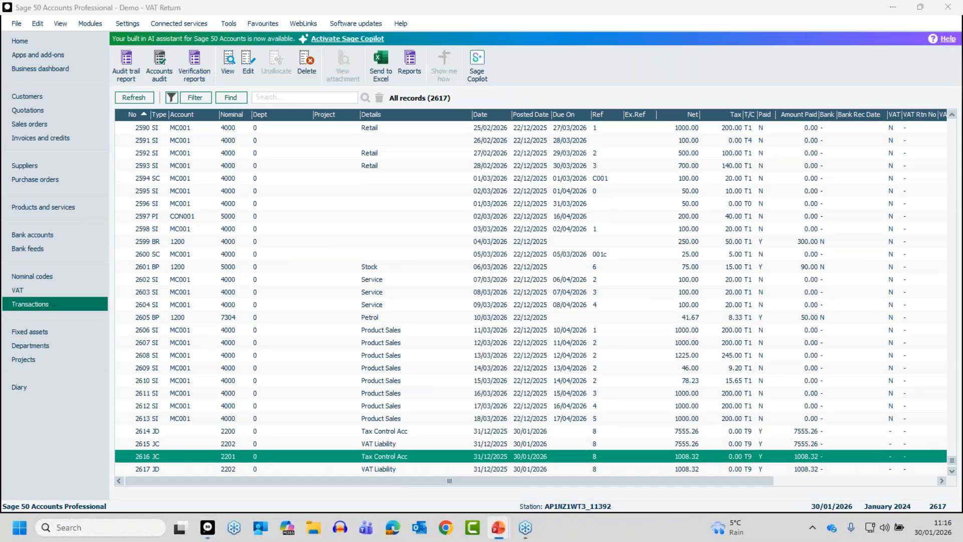
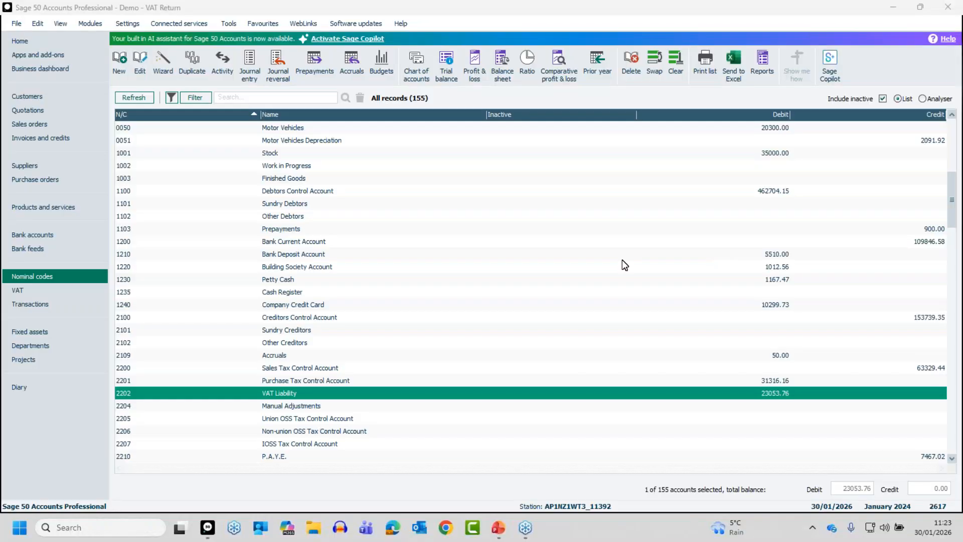
Step: Open the company preferences, confirming with the account password, and show the VAT settings
left_click(127, 26)
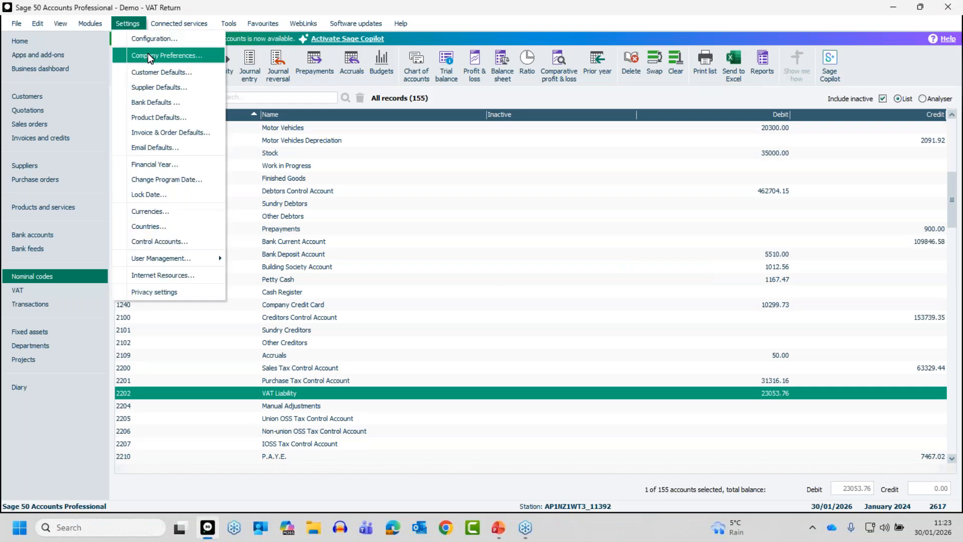
left_click(149, 56)
left_click(516, 290)
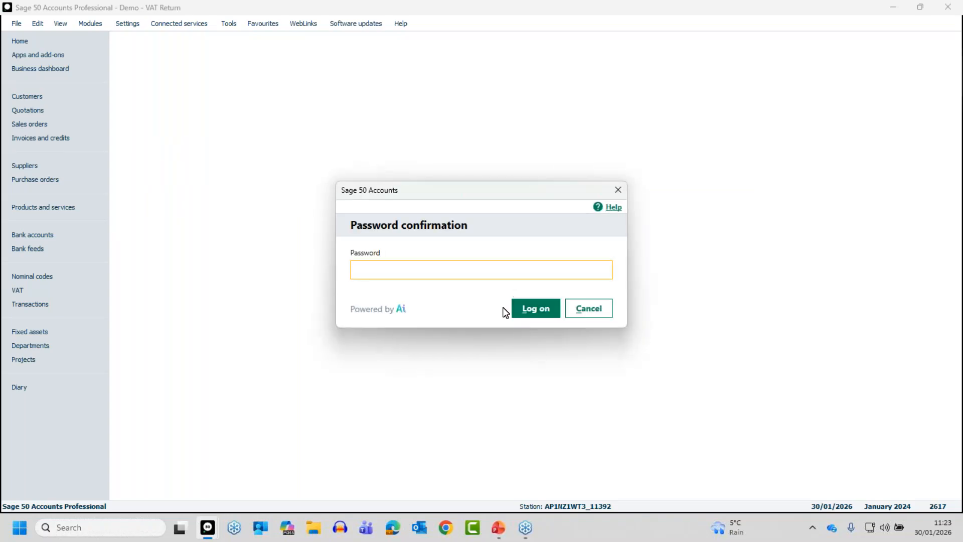
type("••")
key("Return")
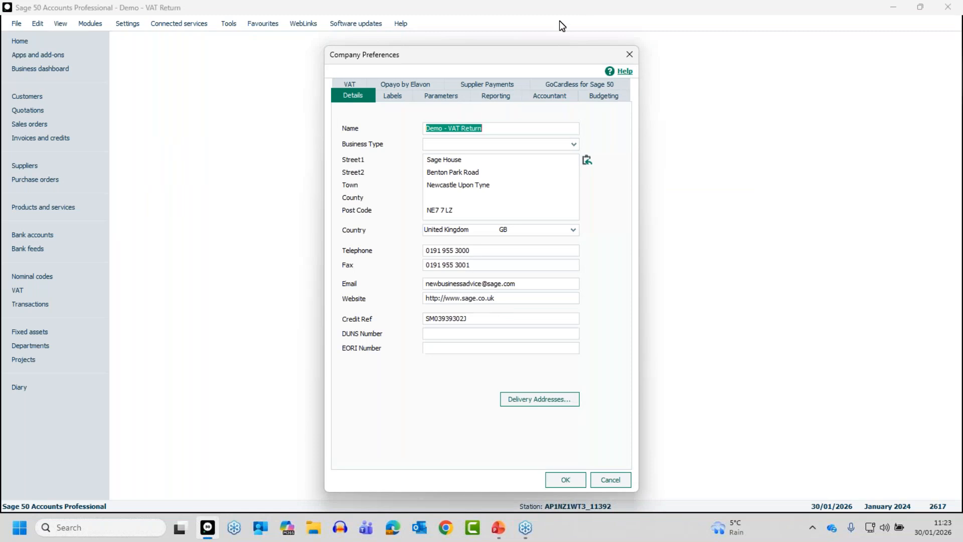
left_click(351, 83)
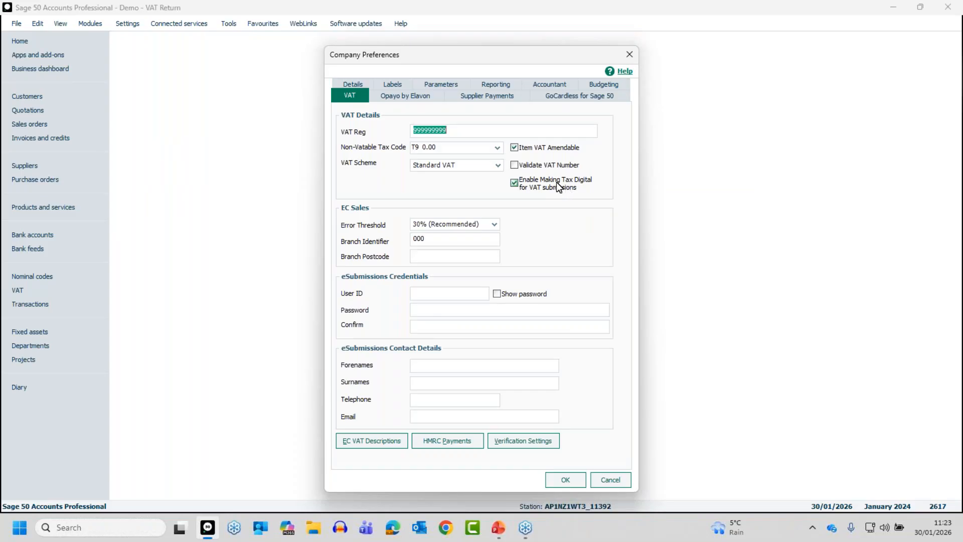
Step: Disable Making Tax Digital for VAT submissions, re-enable it with confirmation, and save the company preferences
left_click(516, 183)
left_click(533, 309)
left_click(515, 183)
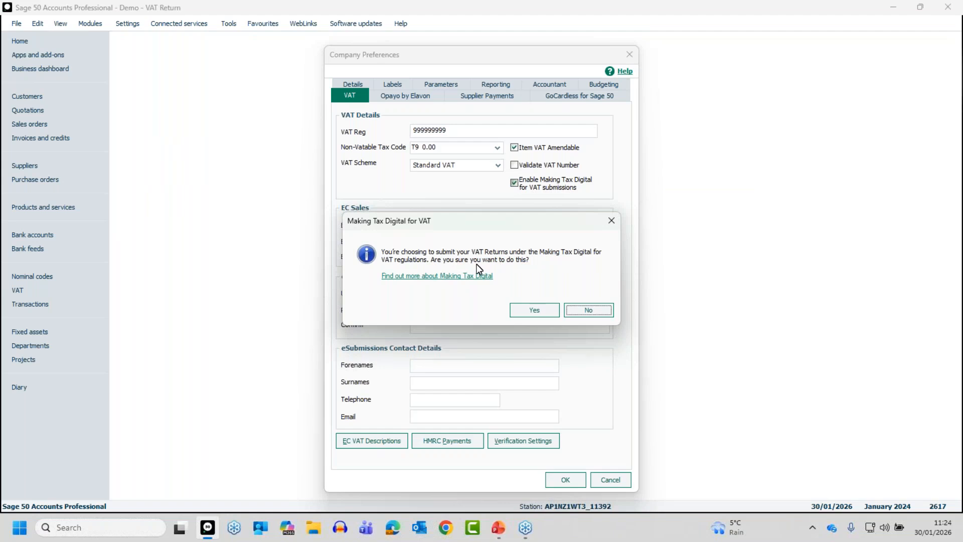
left_click(534, 308)
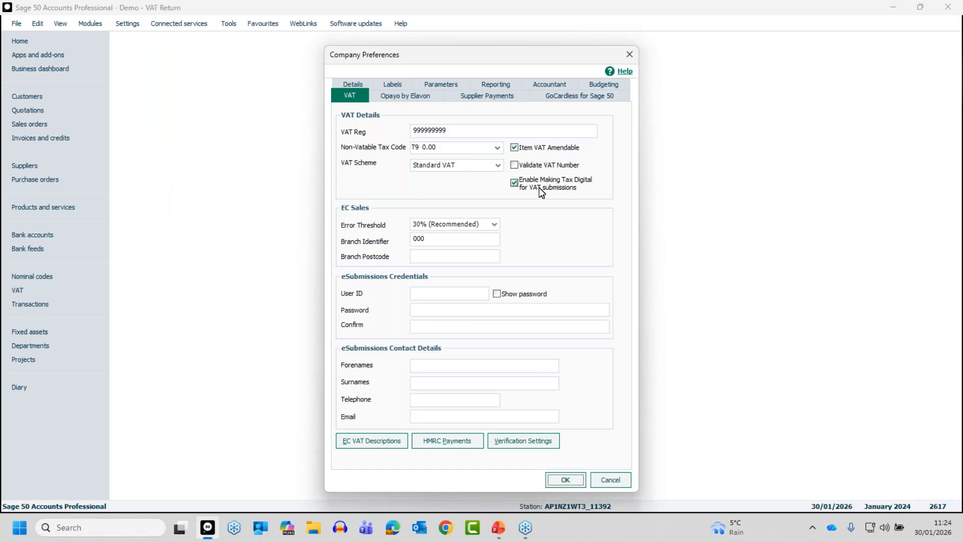
left_click(570, 480)
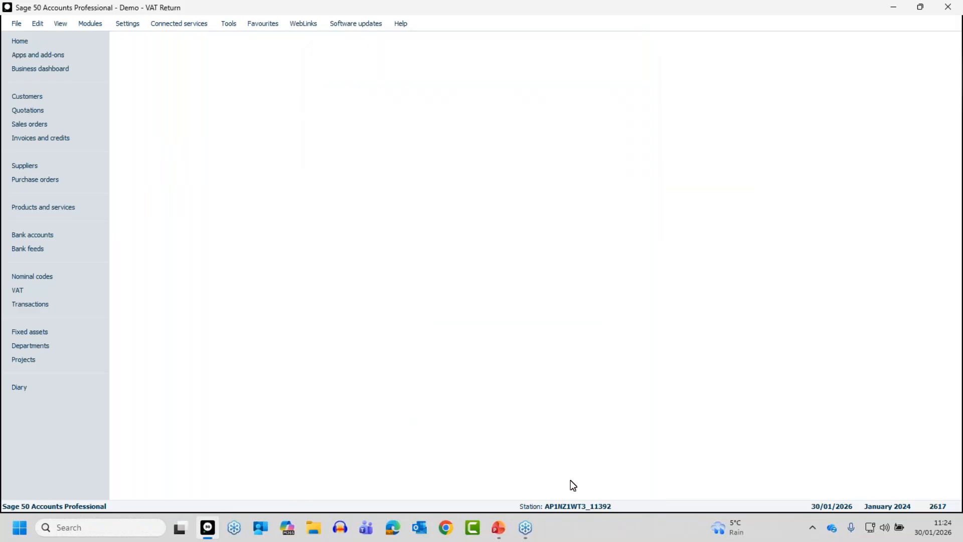
Step: Open the VAT return for 01/10/2025 to 31/12/2025 from the list of VAT returns
left_click(39, 290)
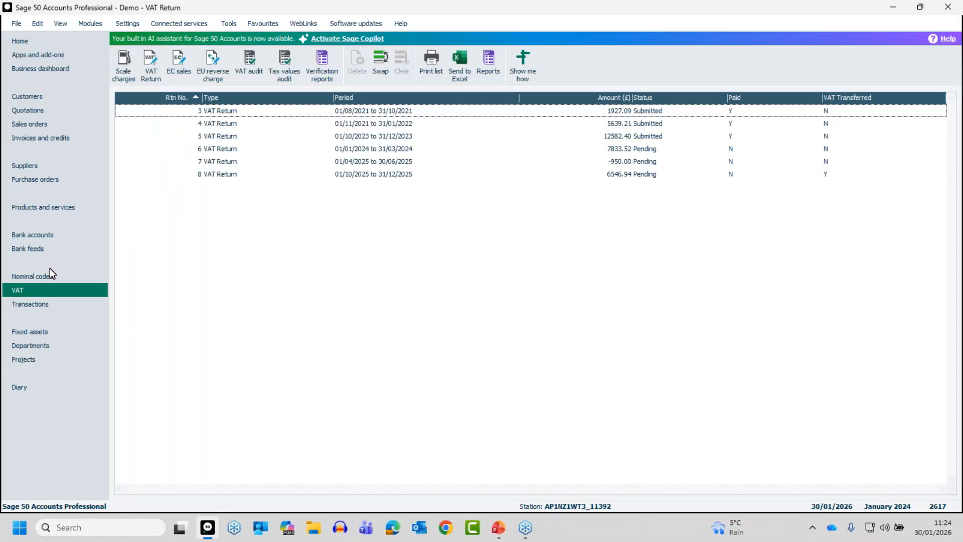
left_click(228, 173)
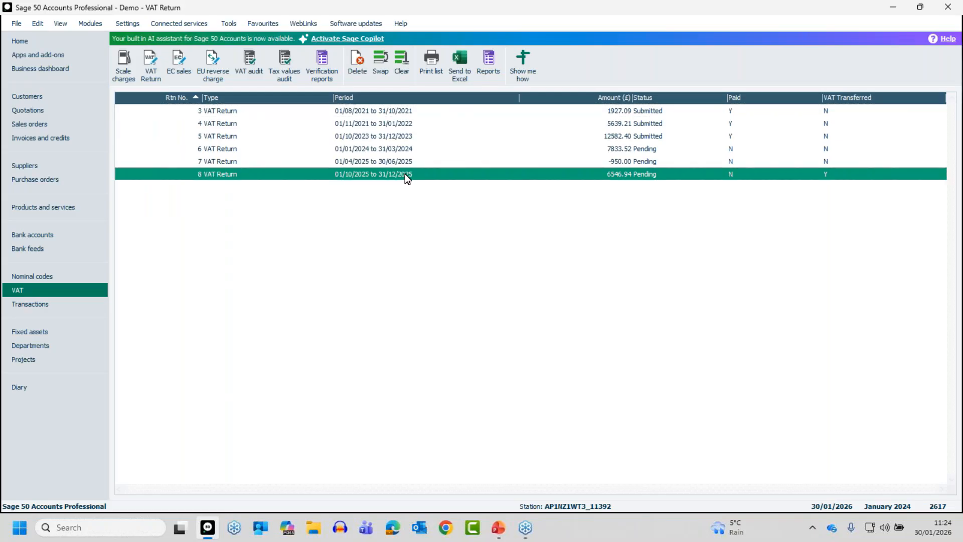
left_click(410, 175)
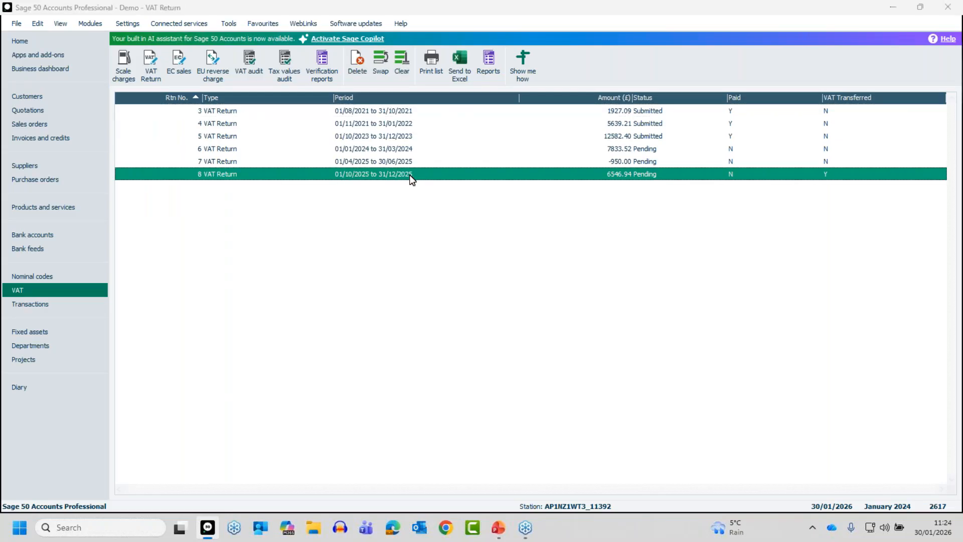
double_click(410, 178)
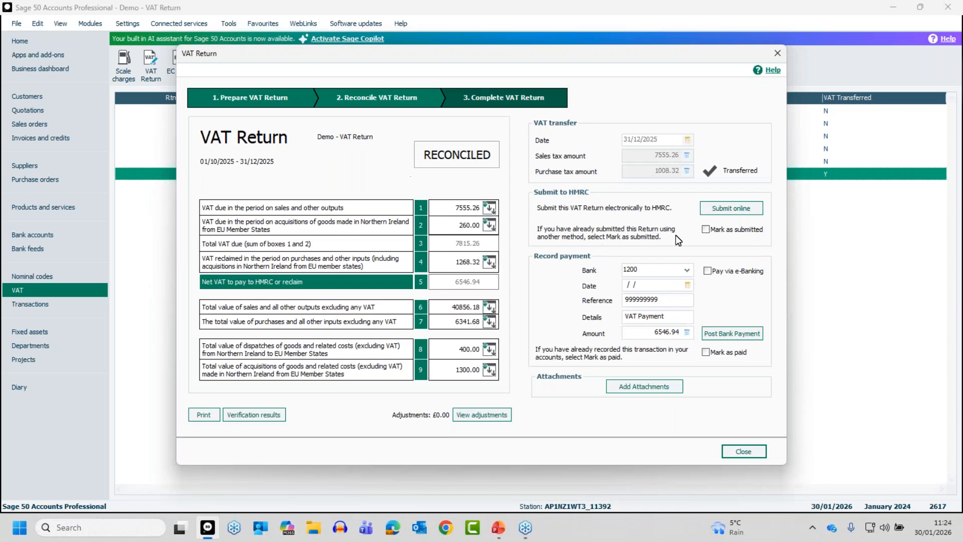
Step: Mark the 01/10/2025 to 31/12/2025 return as submitted and close it, reopen it and clear the submitted mark
left_click(705, 229)
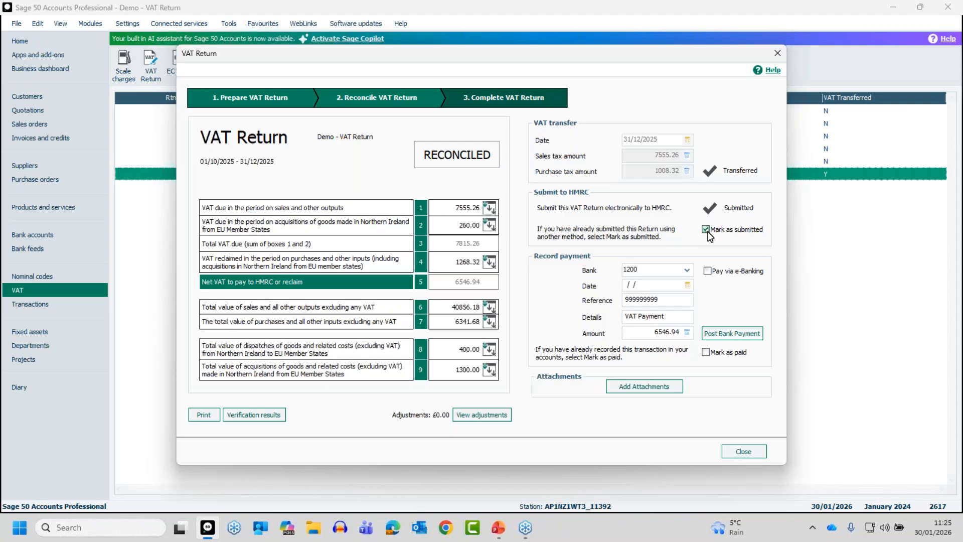
left_click(740, 454)
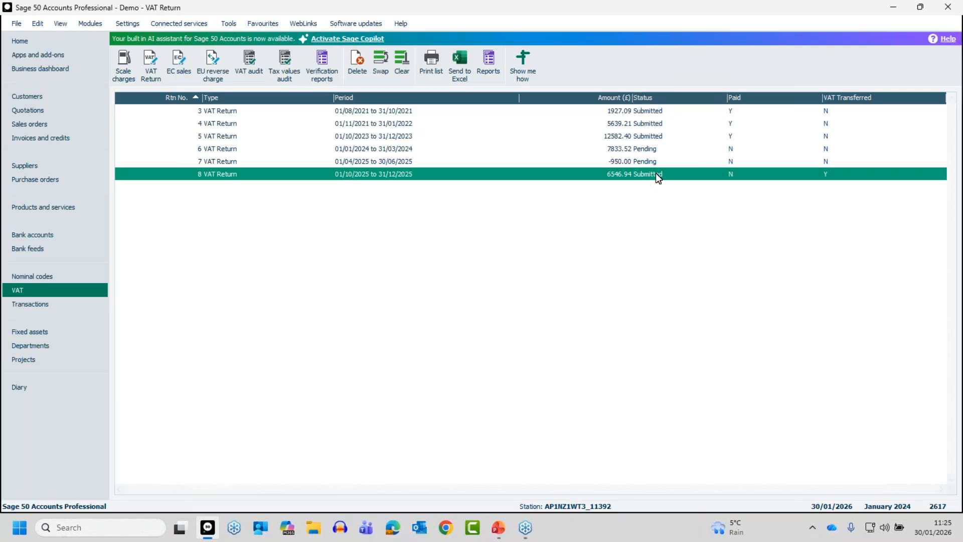
double_click(654, 173)
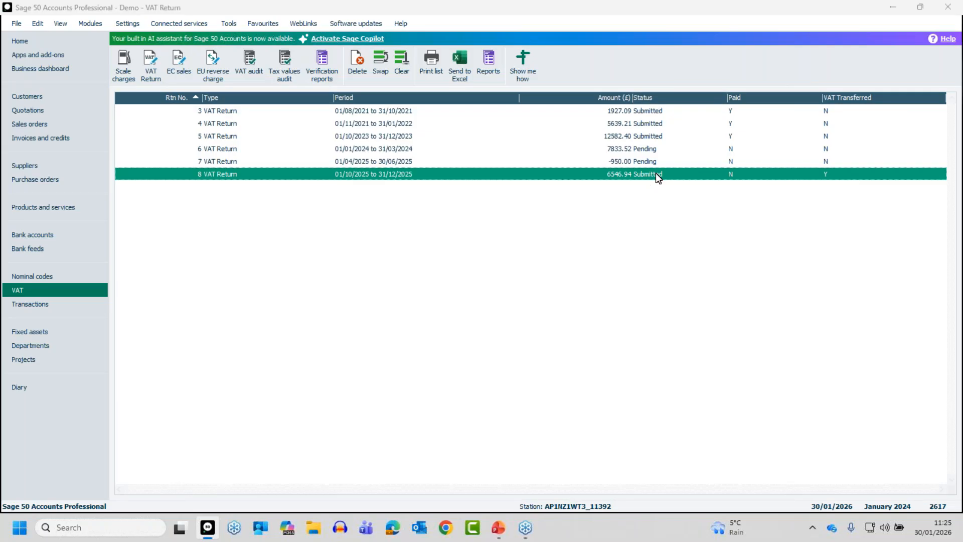
left_click(705, 230)
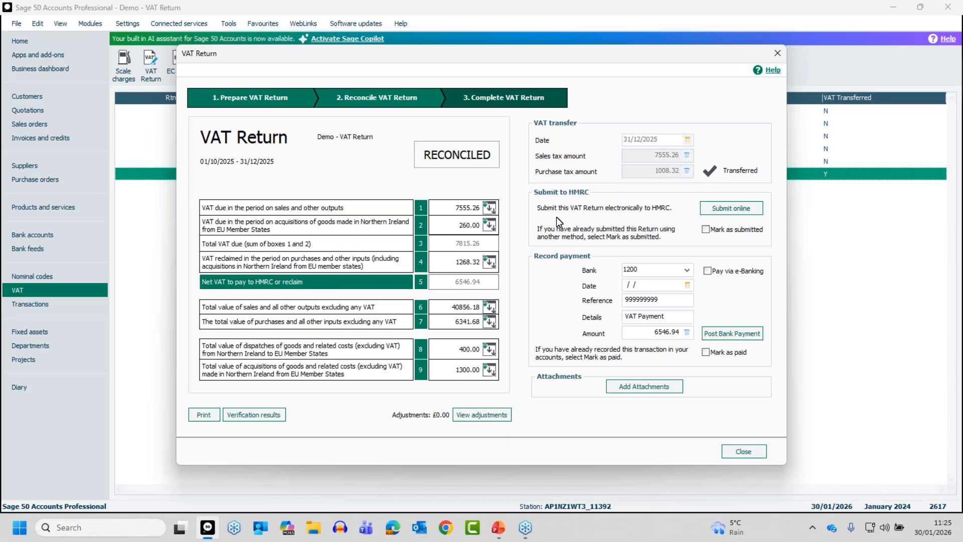
Step: Start the online submission of the 01/04/2019 to 30/06/2019 VAT return and continue past the company details to the HMRC sign-in
left_click(730, 209)
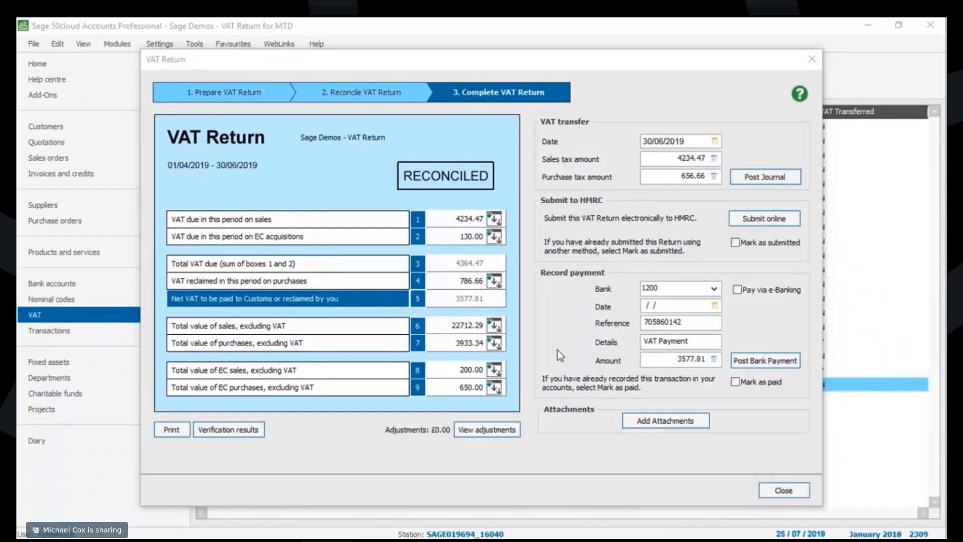
left_click(766, 221)
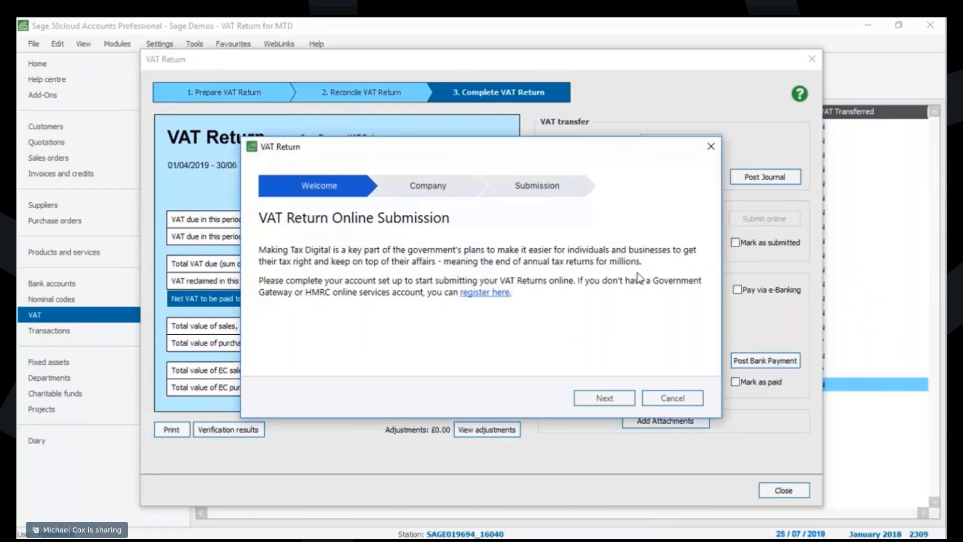
left_click(605, 398)
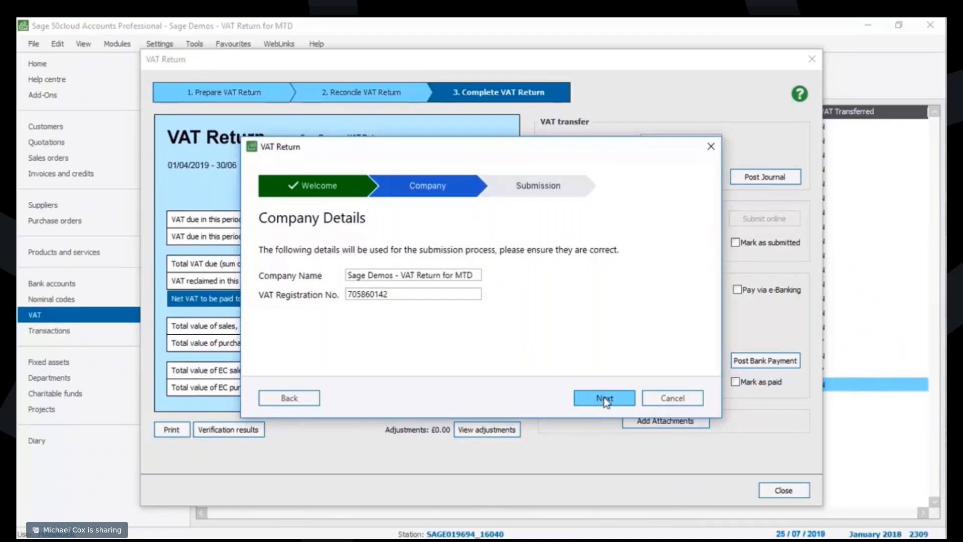
left_click(604, 398)
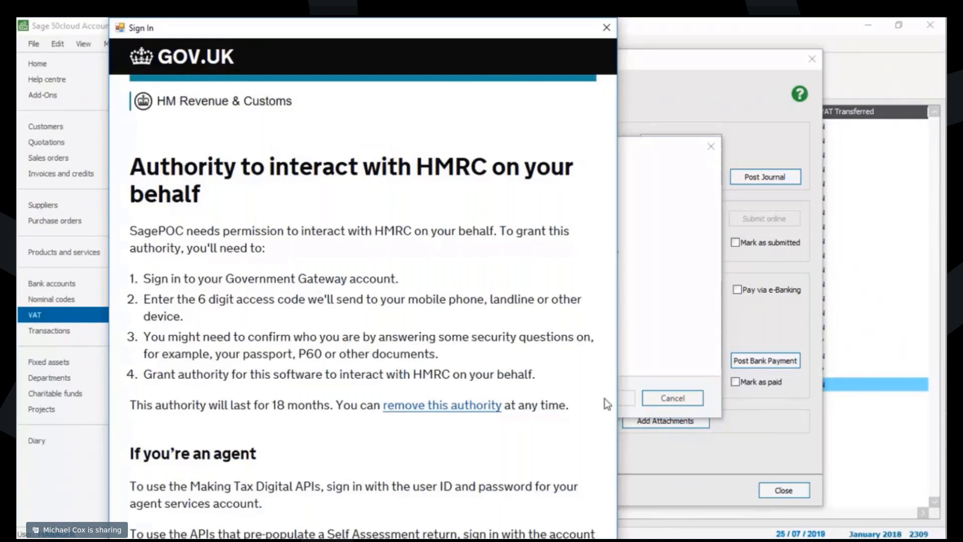
scroll(603, 398, "down", 5)
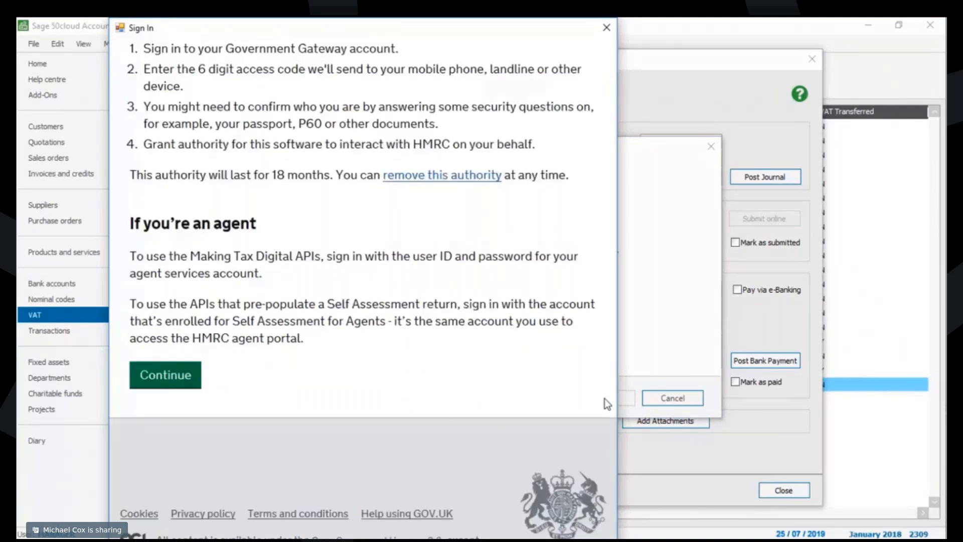
left_click(166, 381)
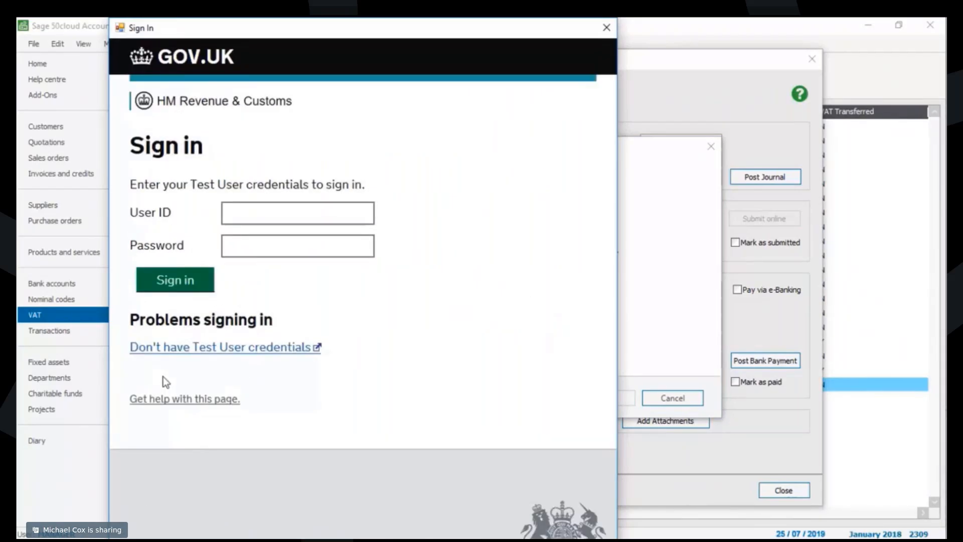
Step: Sign in to HMRC with the user ID and password and grant the software authority to interact with HMRC
left_click(357, 211)
key("Tab")
type("•••••••••••••")
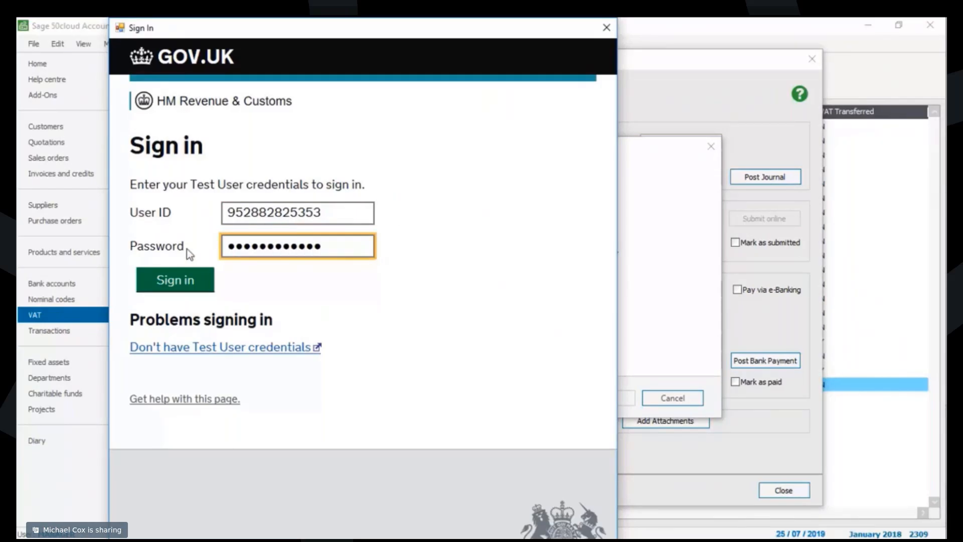
left_click(173, 281)
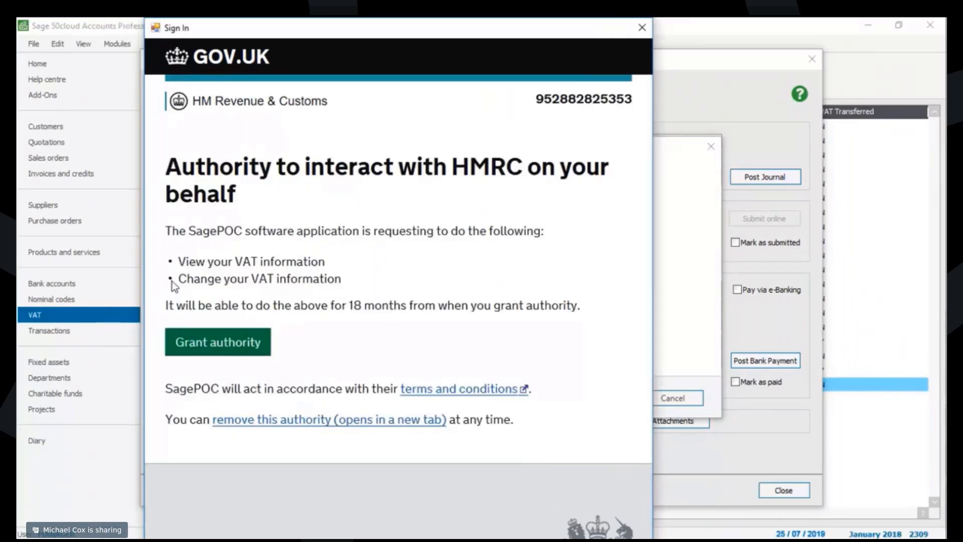
left_click(214, 347)
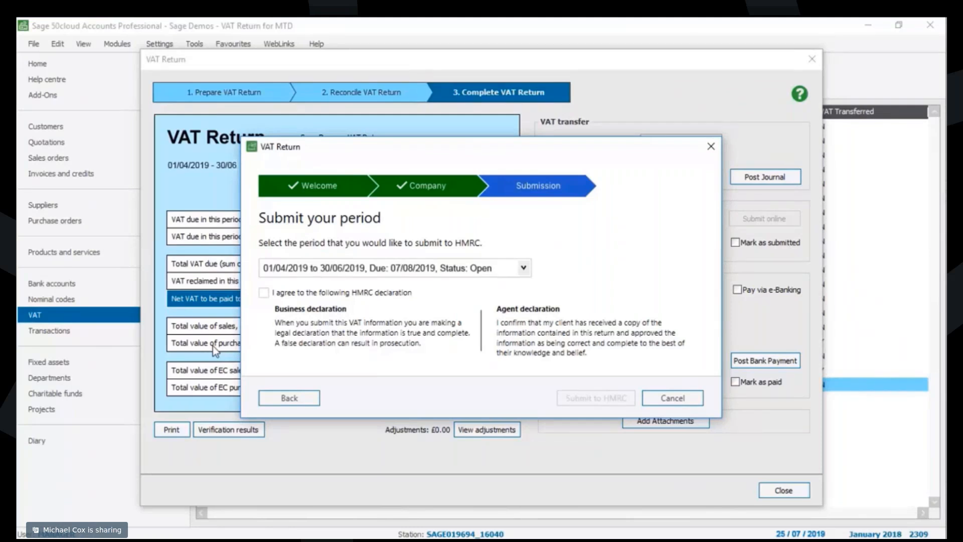
Step: Agree to the HMRC declaration, submit the 01/04/2019 to 30/06/2019 period to HMRC, and close the submission window
left_click(265, 294)
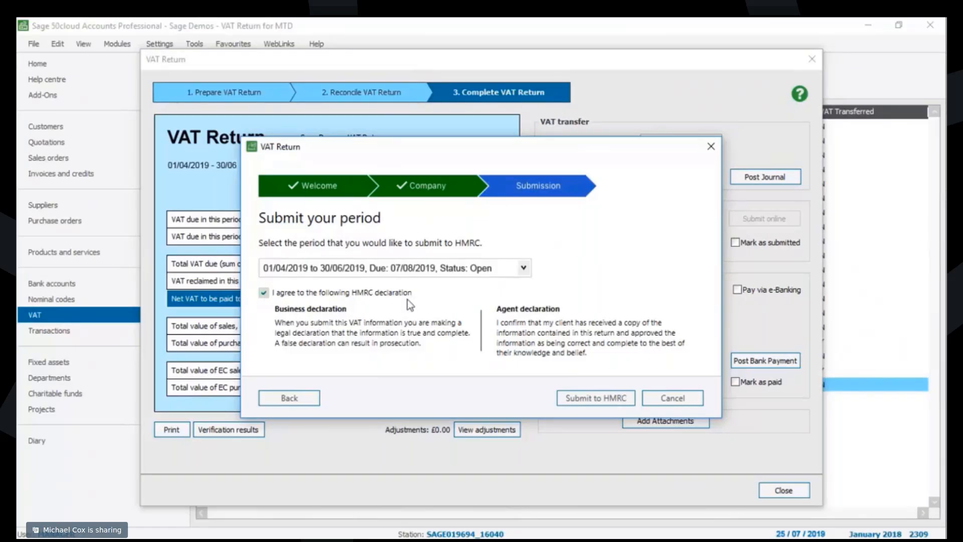
left_click(597, 398)
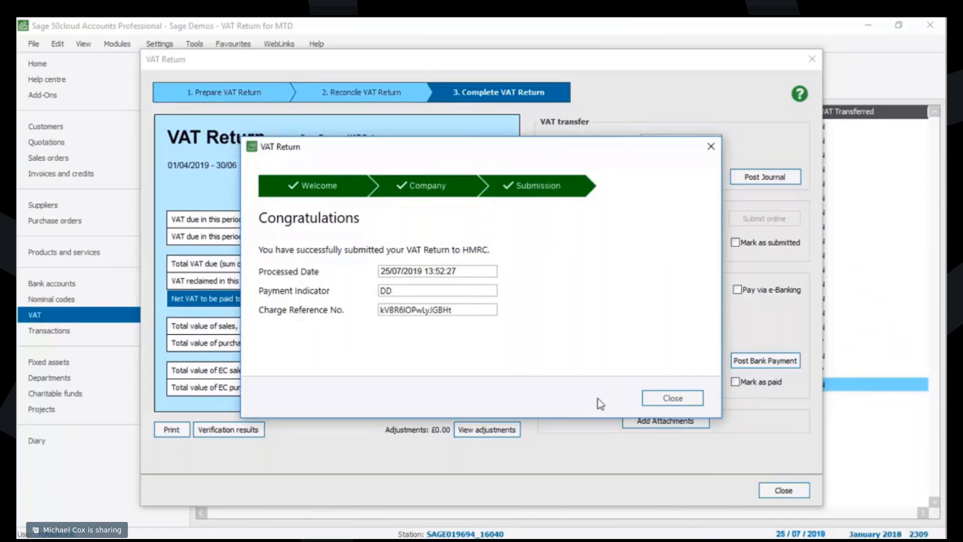
left_click(673, 397)
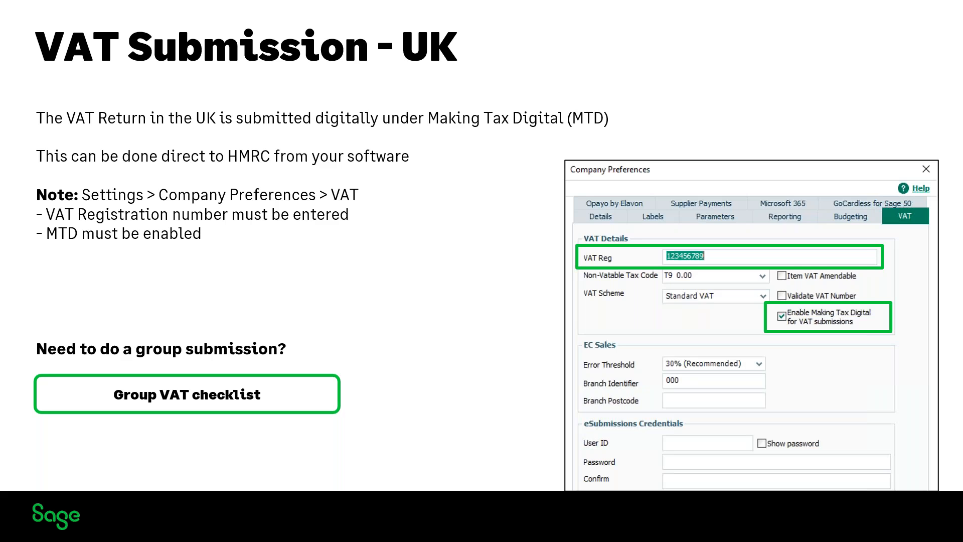
key("Right")
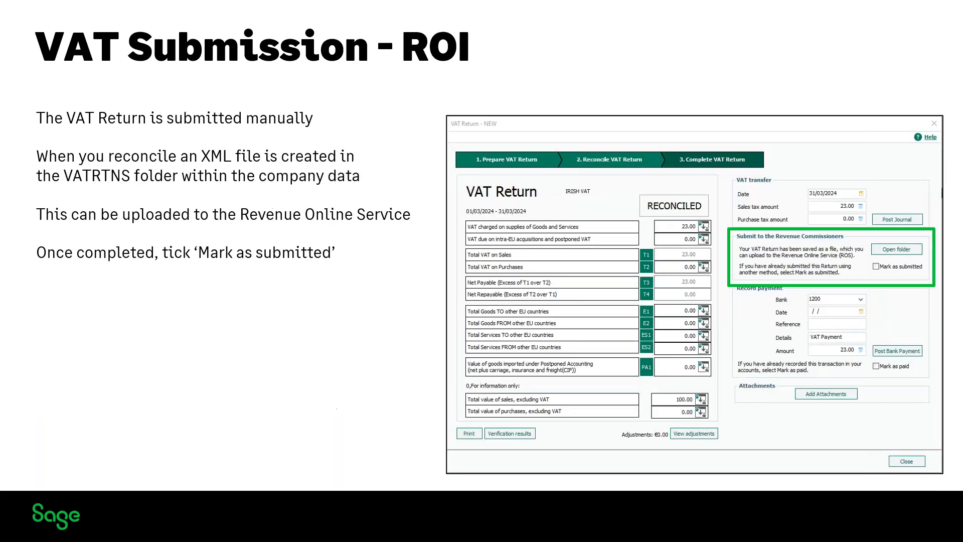
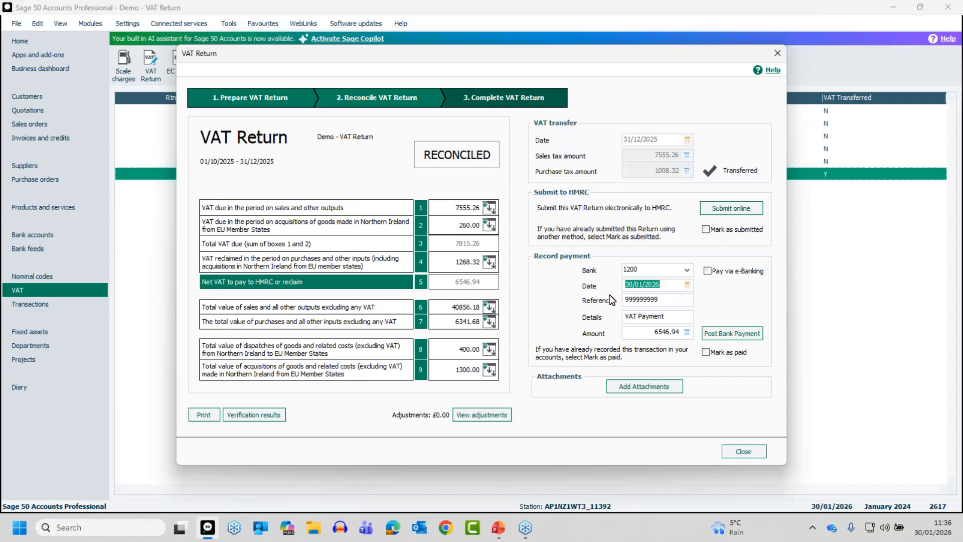
Step: Post the 6546.94 VAT payment from bank 1200 dated 30/01/2026, accepting the date outside the financial year, and close the return
left_click(667, 301)
left_click(728, 335)
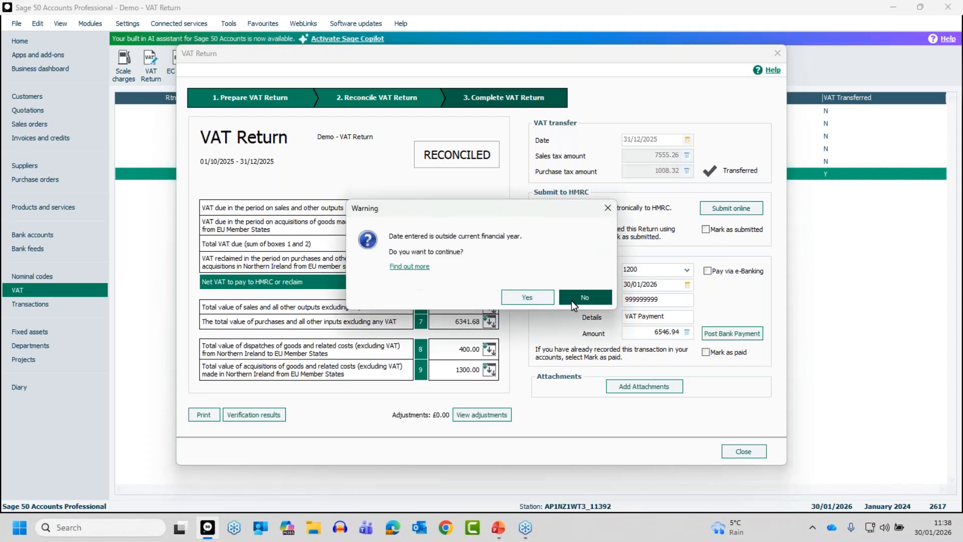
left_click(523, 299)
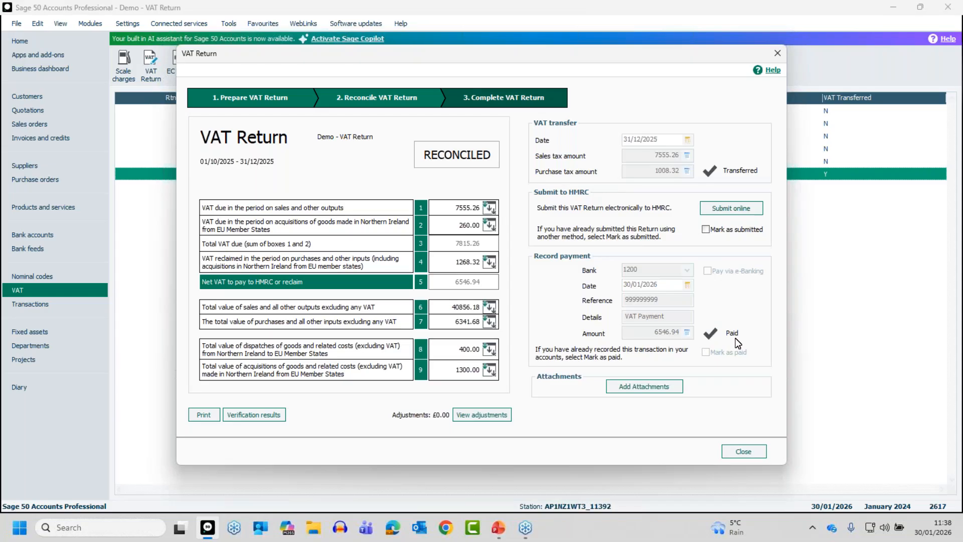
left_click(745, 452)
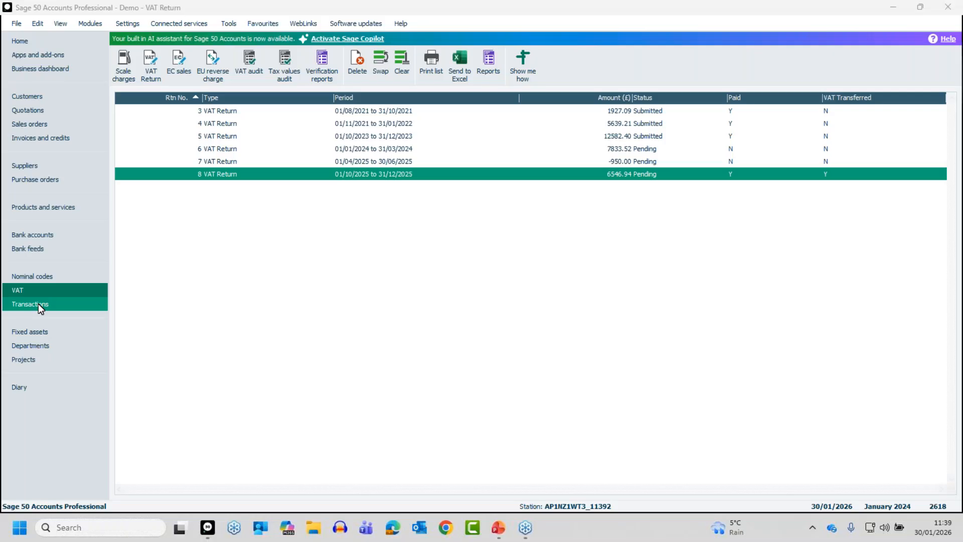
Step: Check the VAT payment in the transactions list and in the activity of nominal code 2202 VAT Liability, then close the activity
left_click(38, 303)
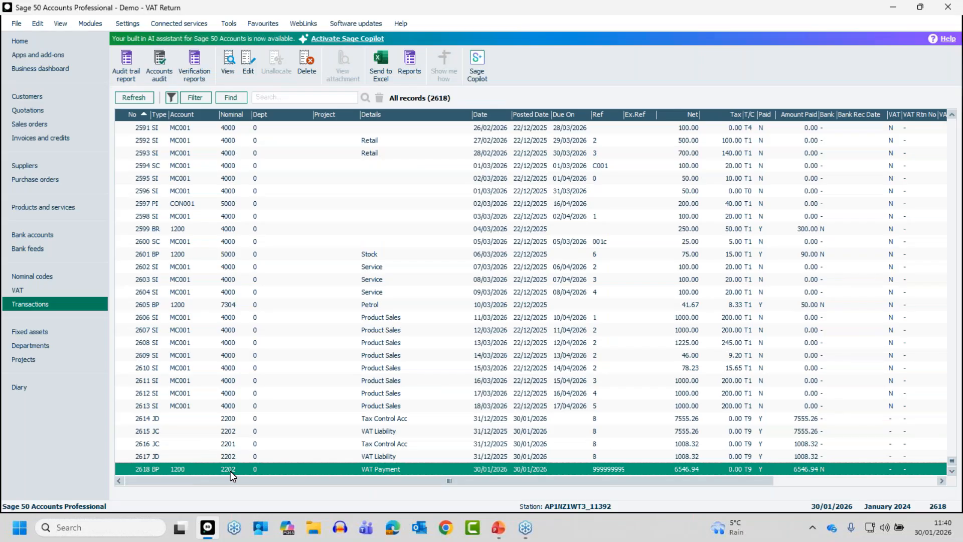
left_click(45, 277)
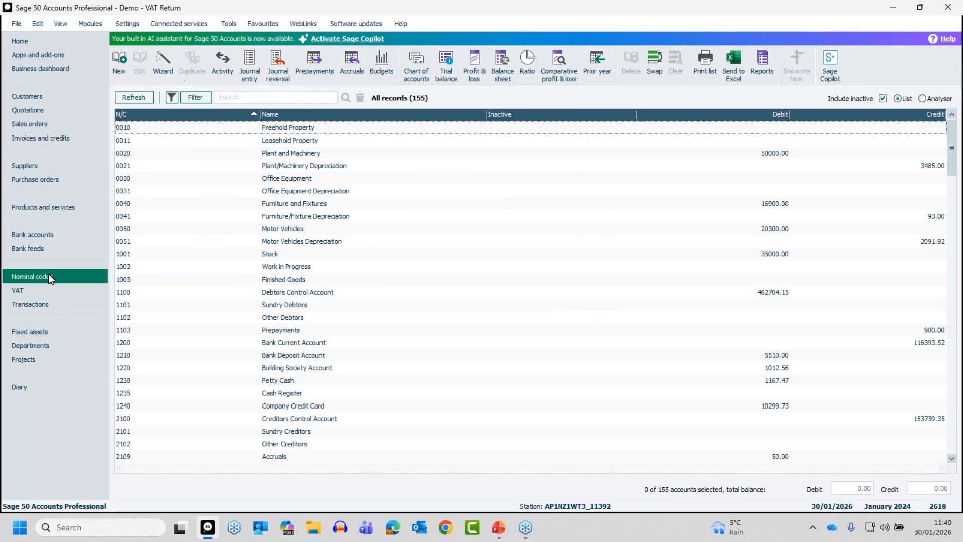
left_click(952, 458)
left_click(952, 458)
left_click(952, 459)
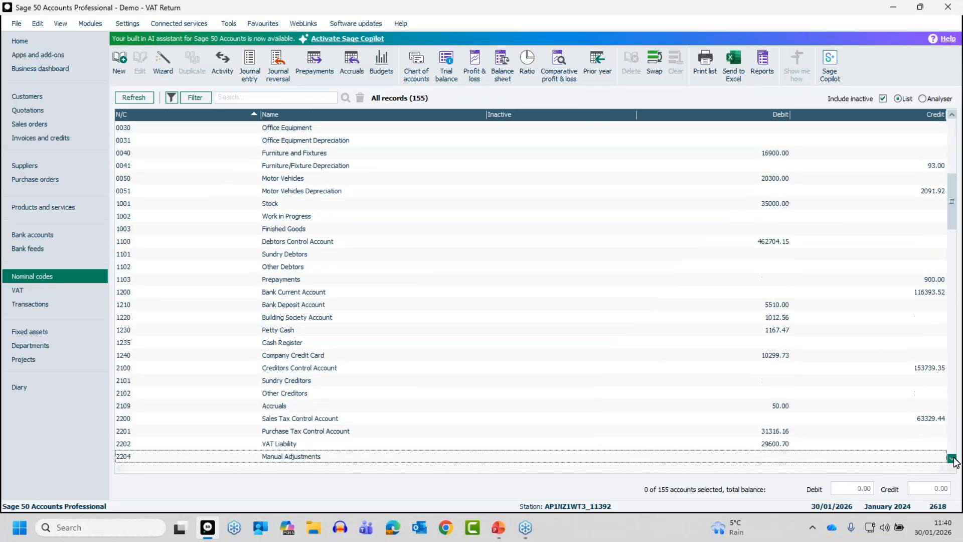
left_click(952, 458)
left_click(303, 430)
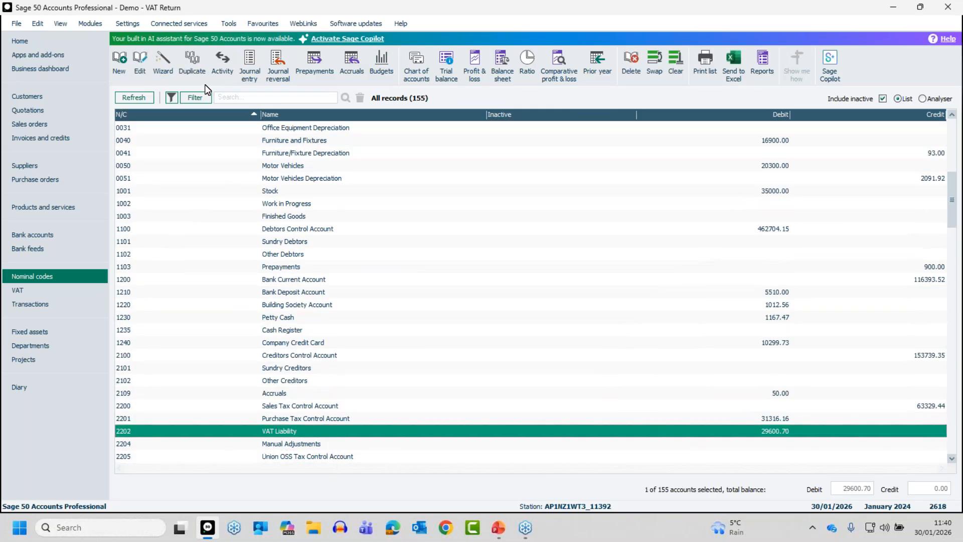
left_click(222, 64)
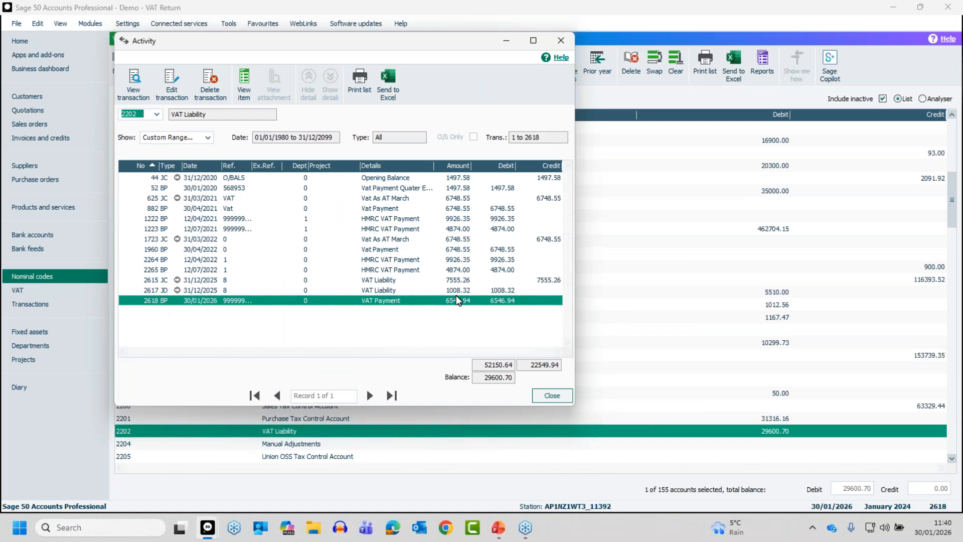
left_click(197, 229)
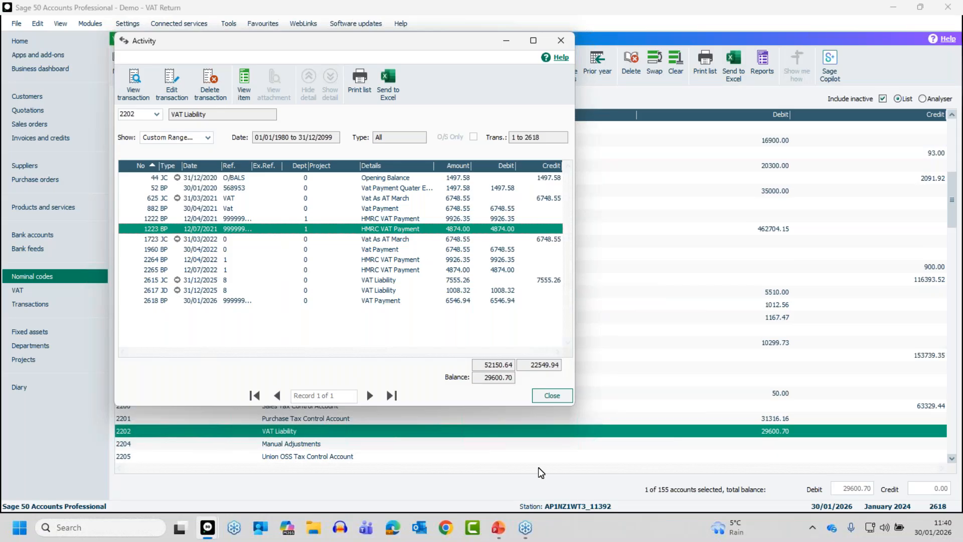
left_click(553, 396)
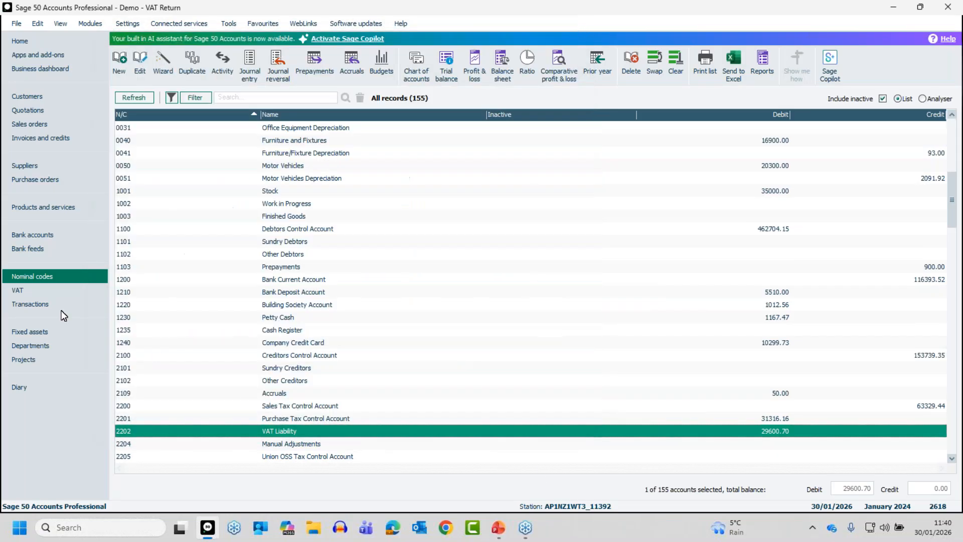
Step: Open the 01/04/2025 to 30/06/2025 VAT return, mark its refund as received and close the return
left_click(28, 291)
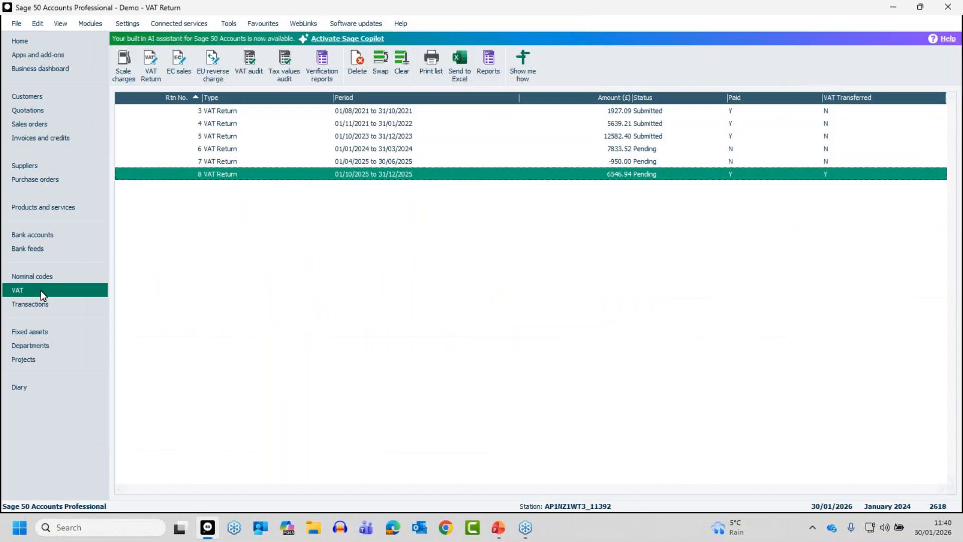
left_click(355, 166)
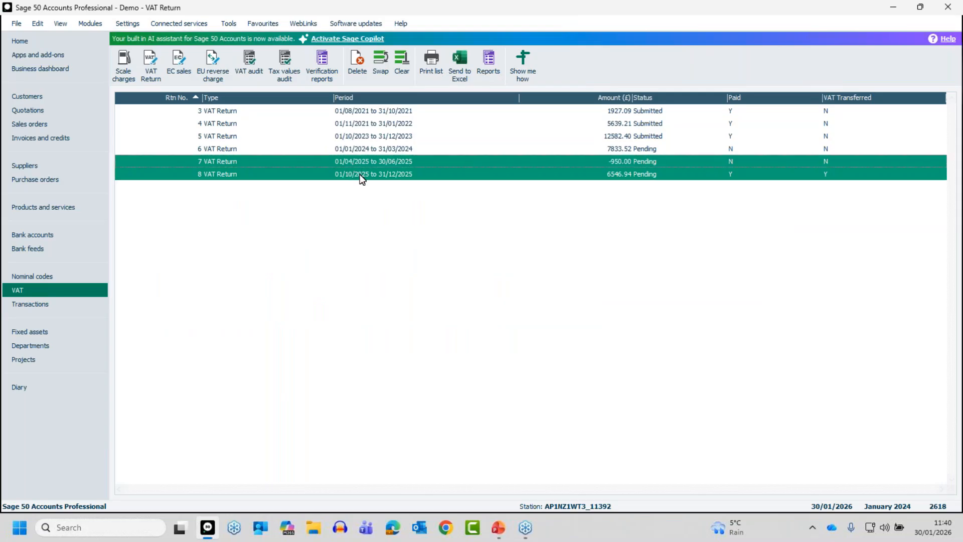
left_click(360, 175, "ctrl")
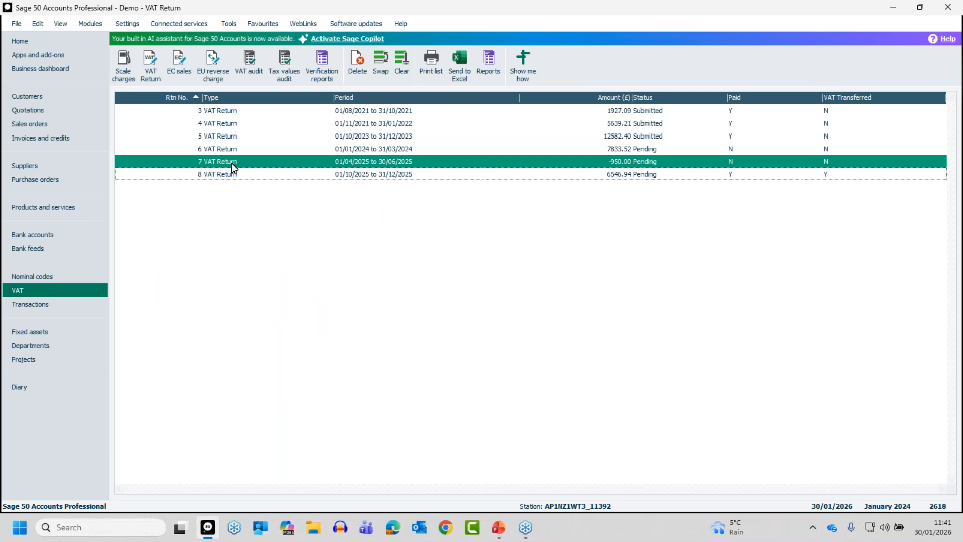
double_click(636, 159)
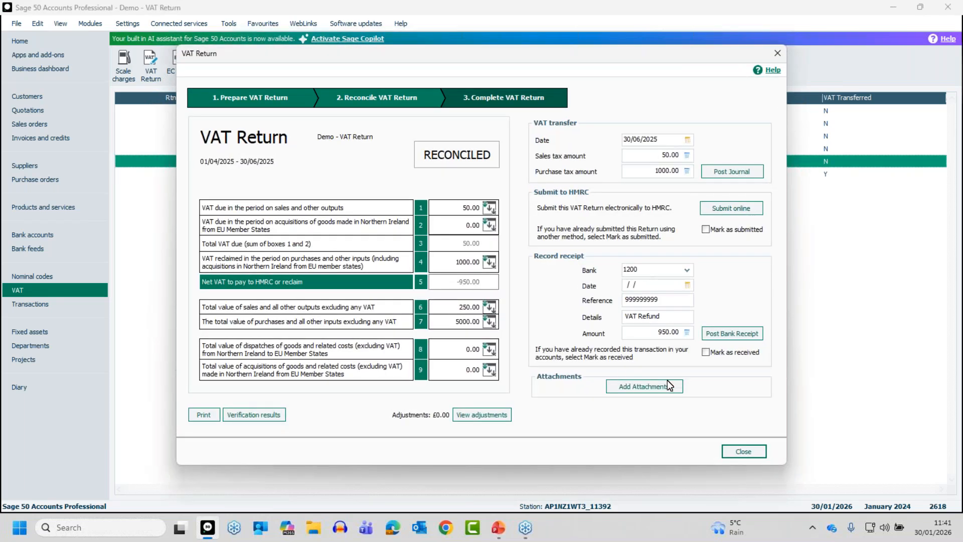
left_click(706, 352)
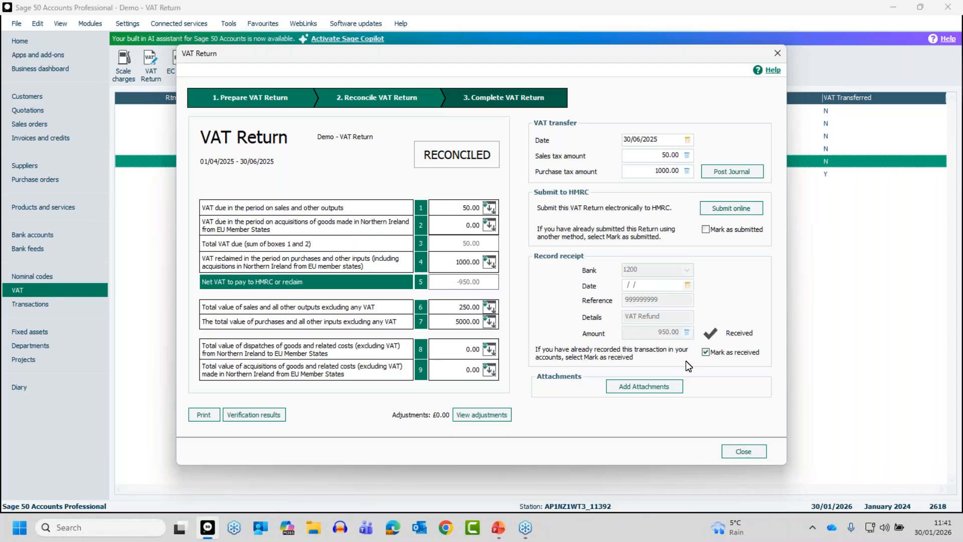
left_click(740, 450)
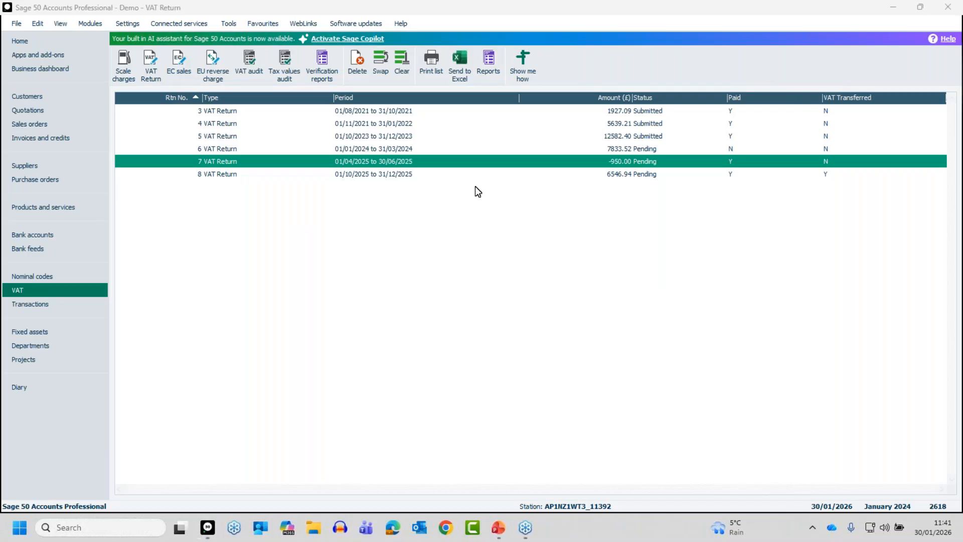
Step: Attach the desktop file Budgets-Annual - Own file.xlsx to the 01/10/2025 to 31/12/2025 VAT return
left_click(403, 175)
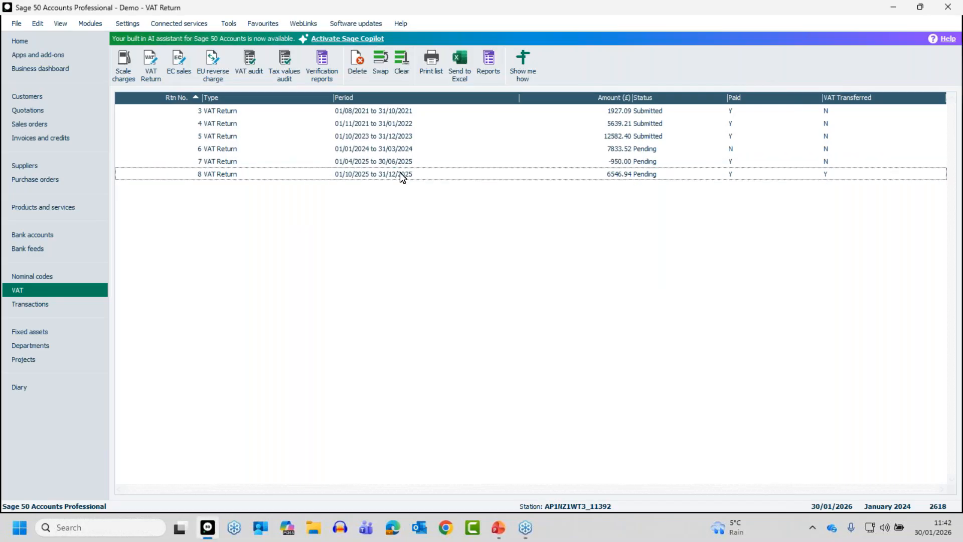
double_click(400, 176)
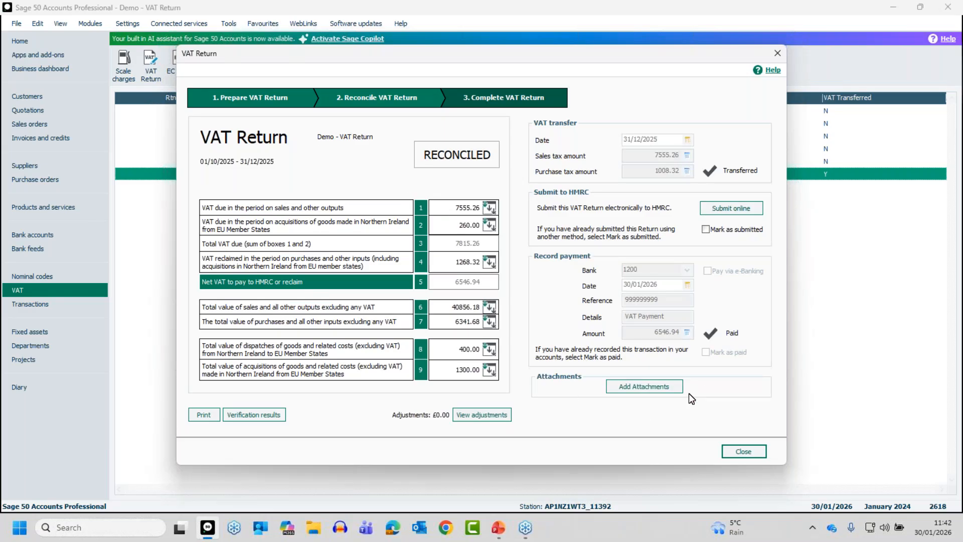
left_click(641, 387)
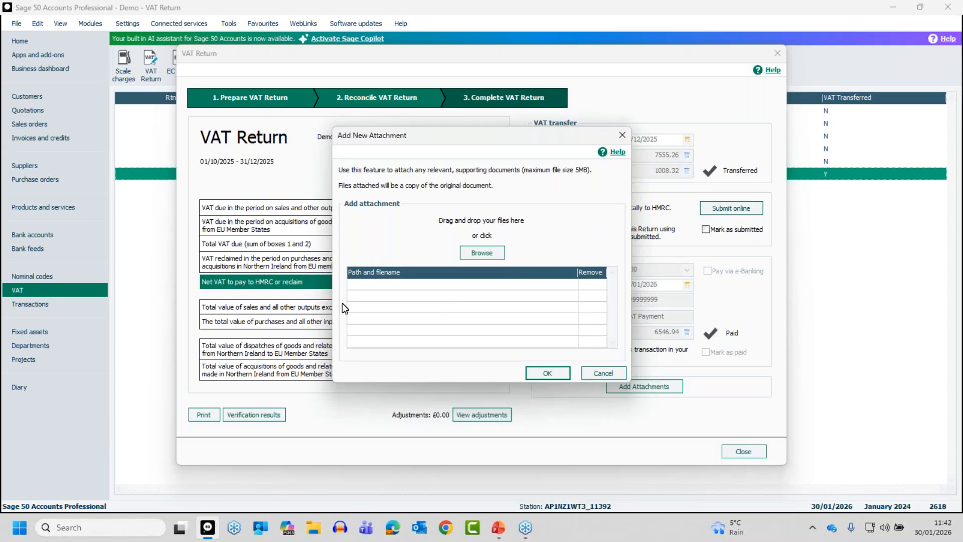
left_click(481, 255)
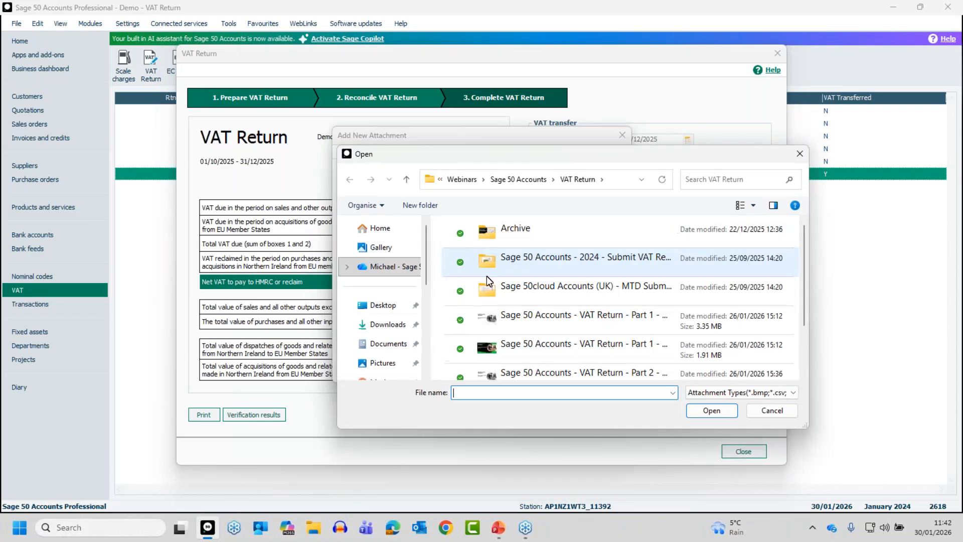
left_click(383, 305)
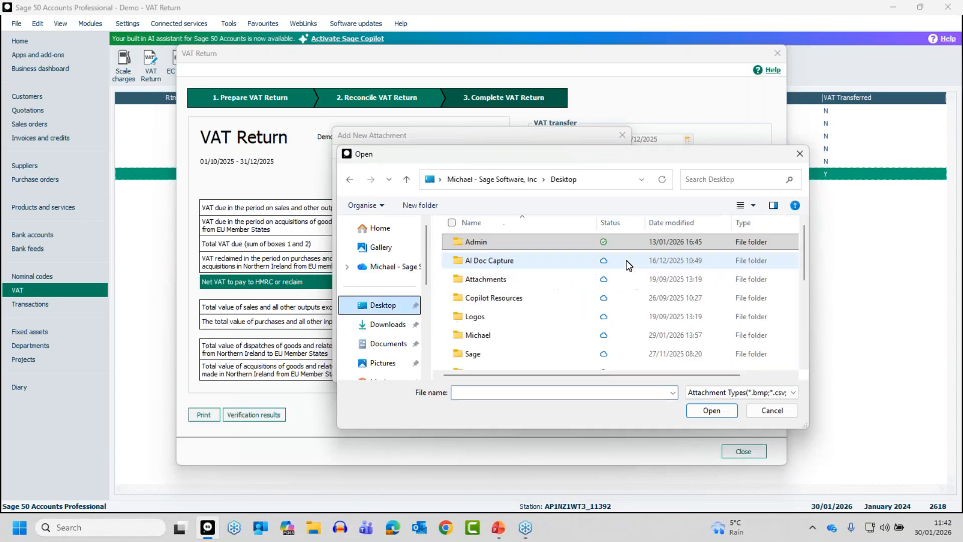
left_click_drag(802, 253, 804, 319)
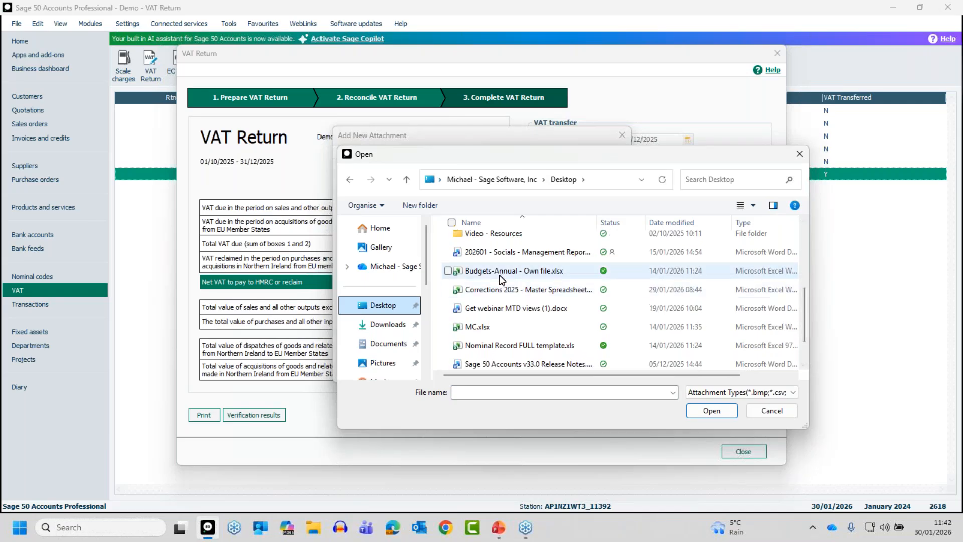
left_click(493, 271)
left_click(710, 411)
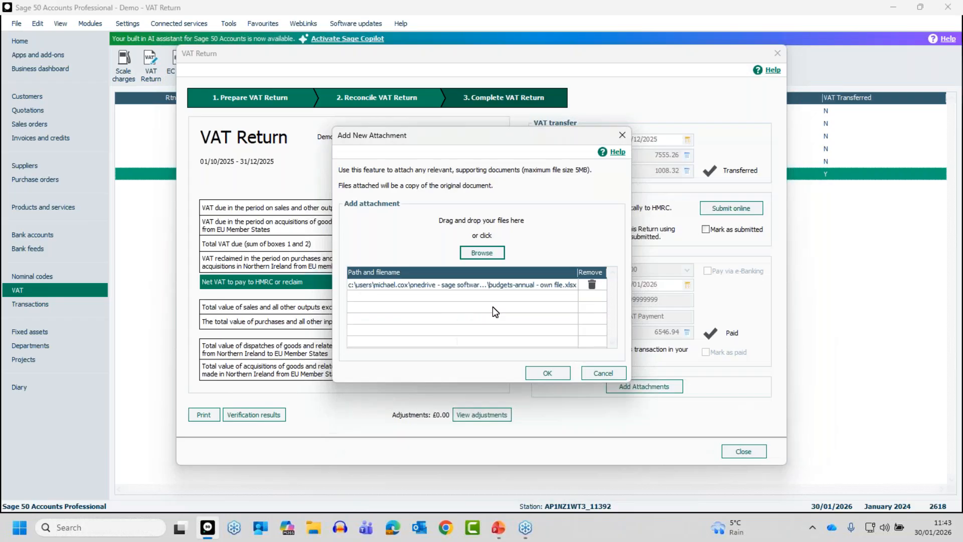
left_click(546, 372)
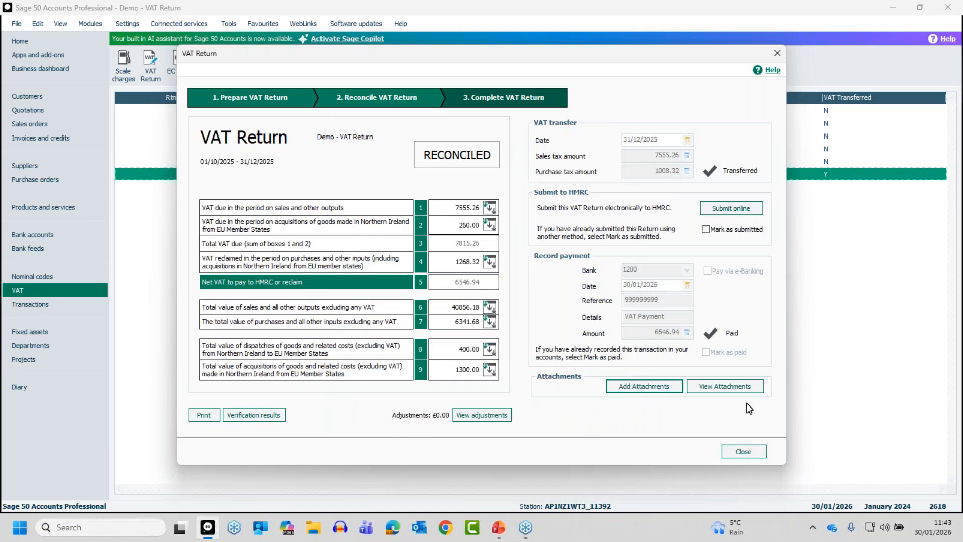
Step: View the folder holding the return's attachments, then close the folder and the VAT return
left_click(720, 388)
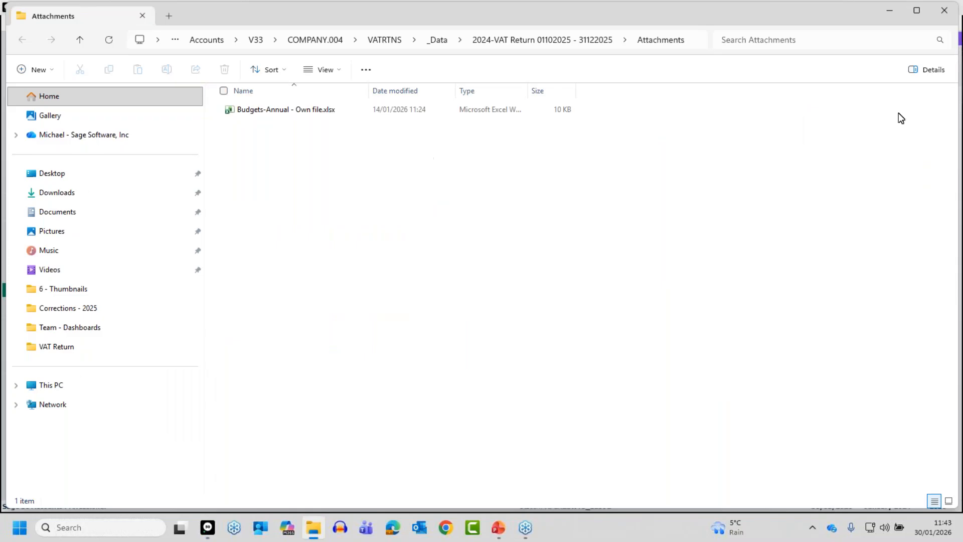
left_click(946, 14)
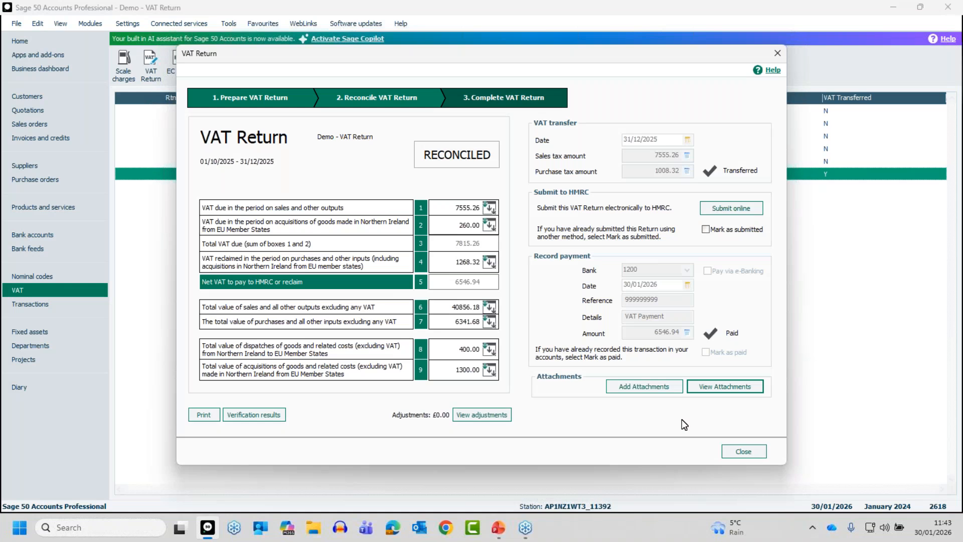
left_click(743, 450)
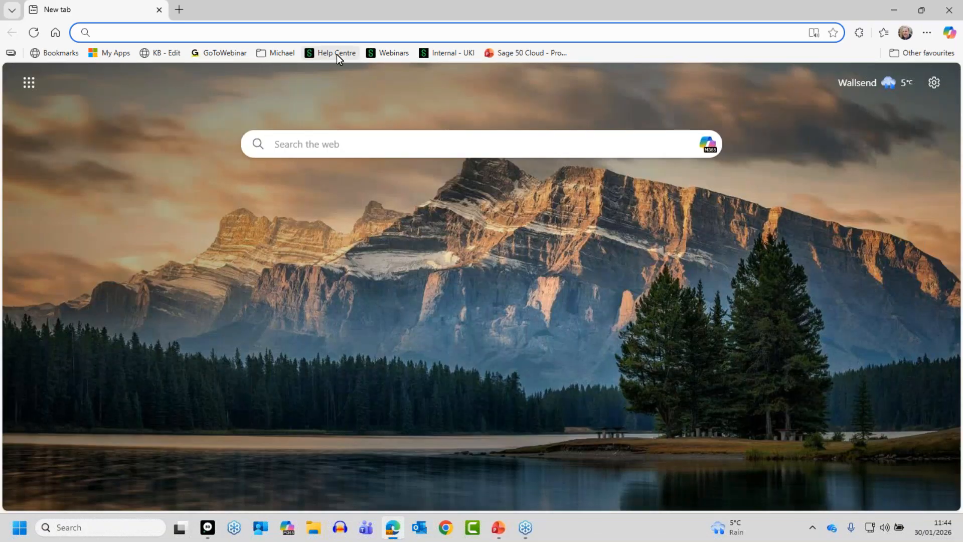
Step: In the Edge browser, go to sage.co.uk/help and choose Sage 50 Accounts (Desktop) as the product
left_click(339, 32)
type("sage.co.uk")
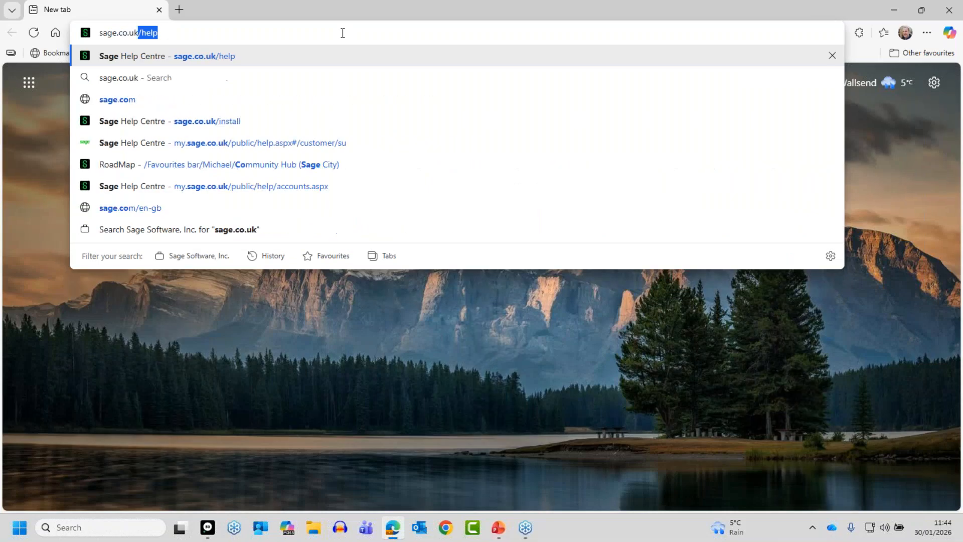
type("/help")
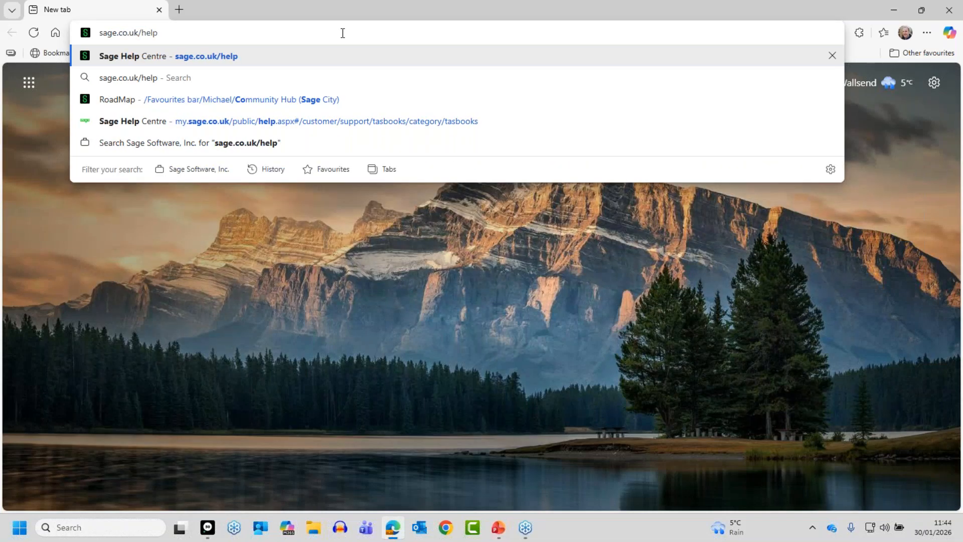
key("Return")
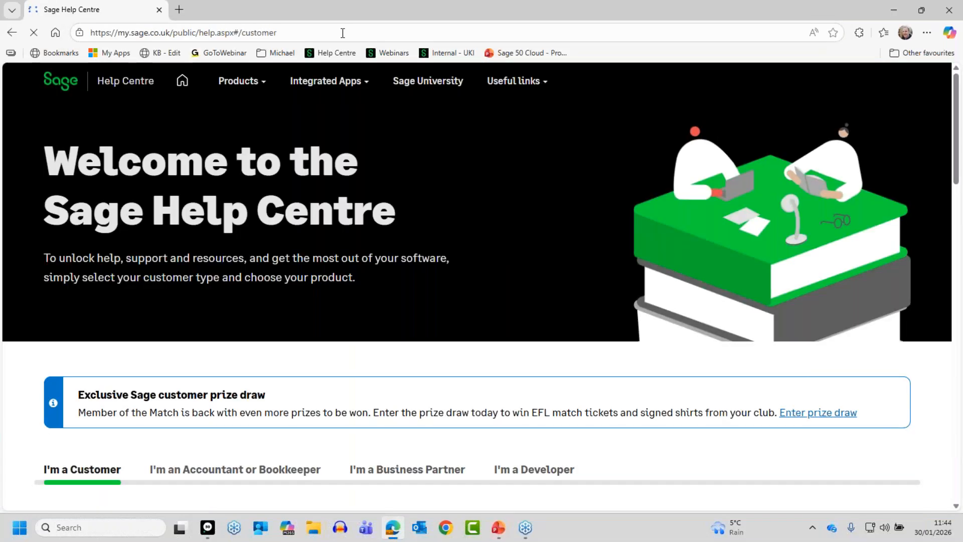
scroll(271, 365, "down", 5)
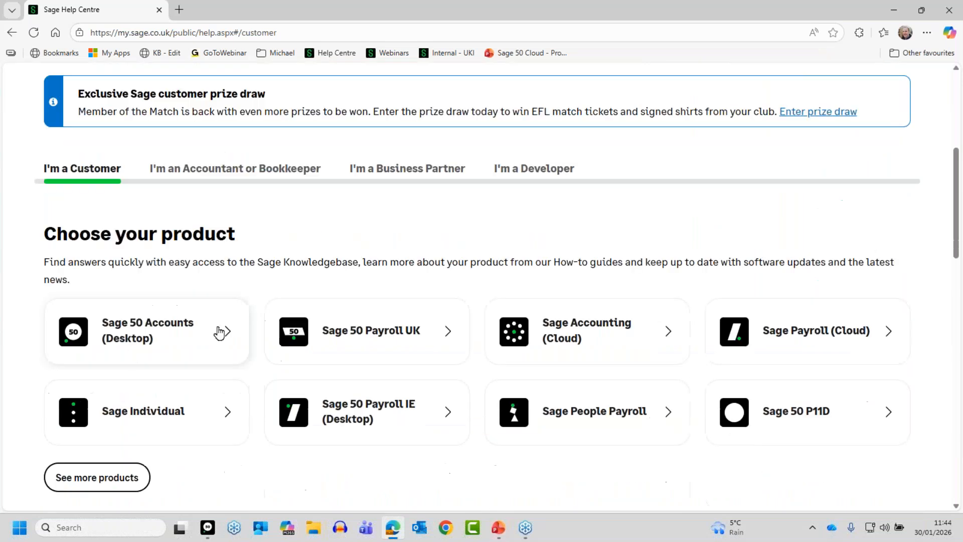
left_click(135, 326)
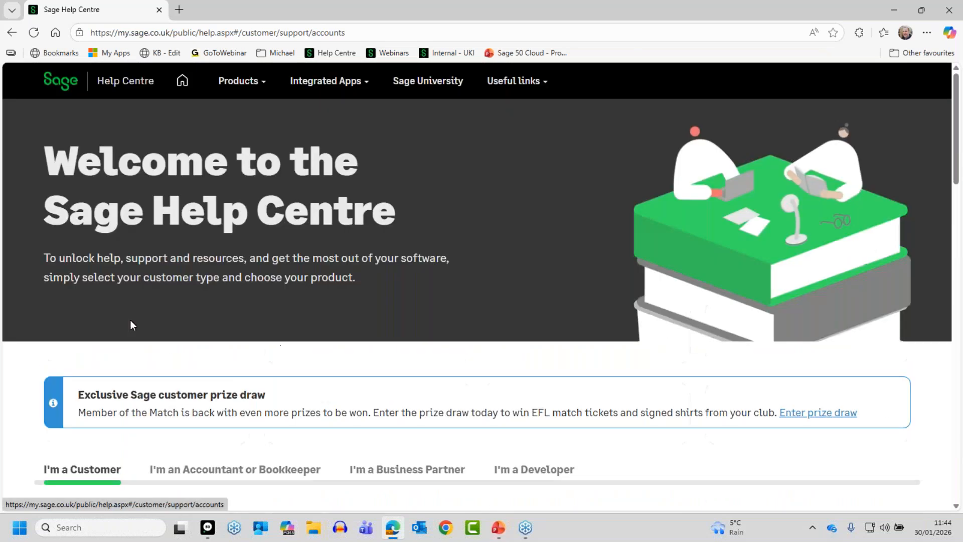
Step: View all Sage 50 Accounts (Desktop) support hubs and open the Manage your taxes hub
scroll(516, 439, "down", 5)
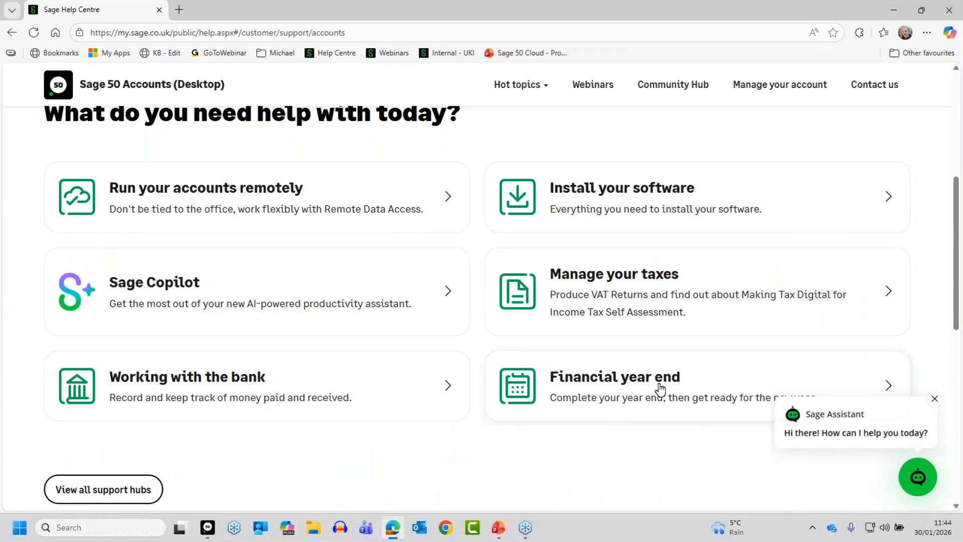
left_click(106, 491)
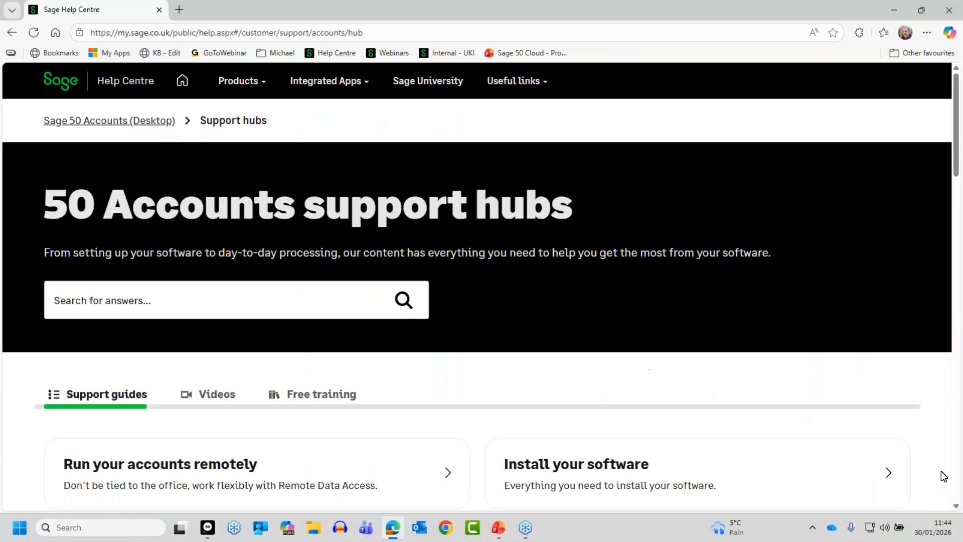
scroll(954, 508, "down", 3)
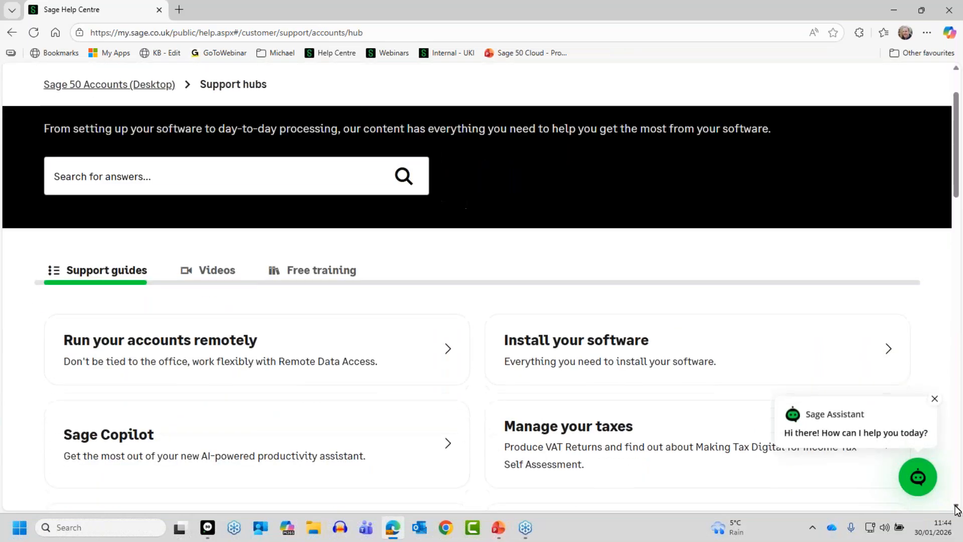
scroll(957, 509, "down", 3)
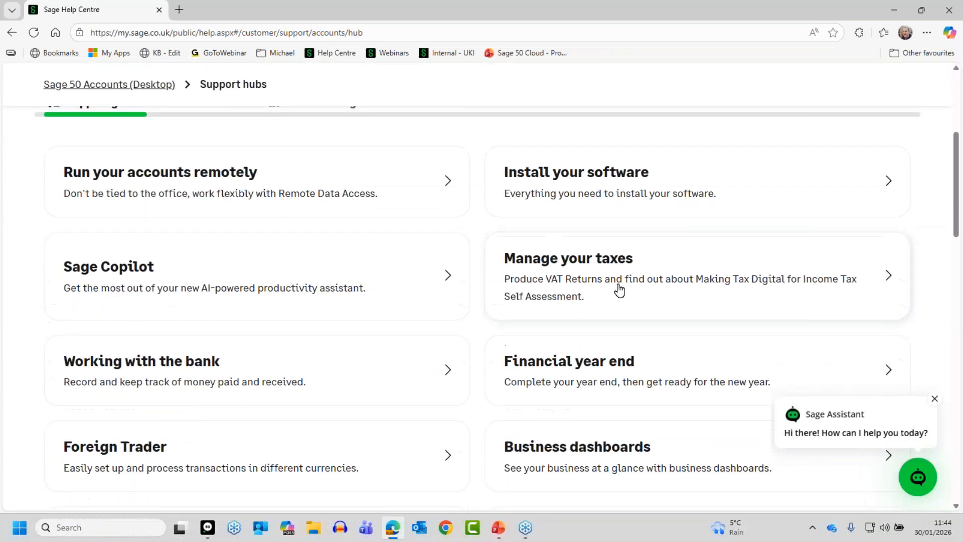
left_click(574, 288)
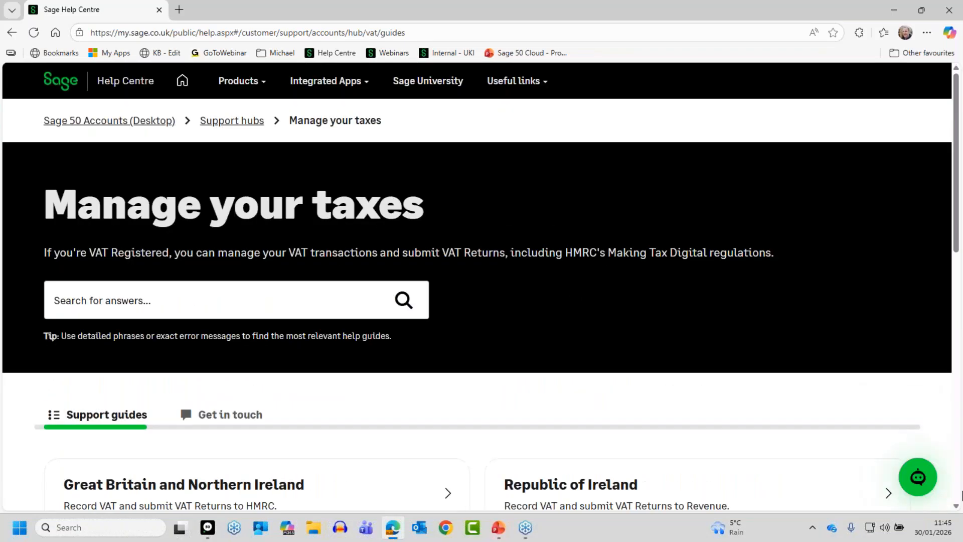
Step: Open the Republic of Ireland VAT support guides, bring the guide topics into view and dismiss the Sage Assistant message
left_click(710, 160)
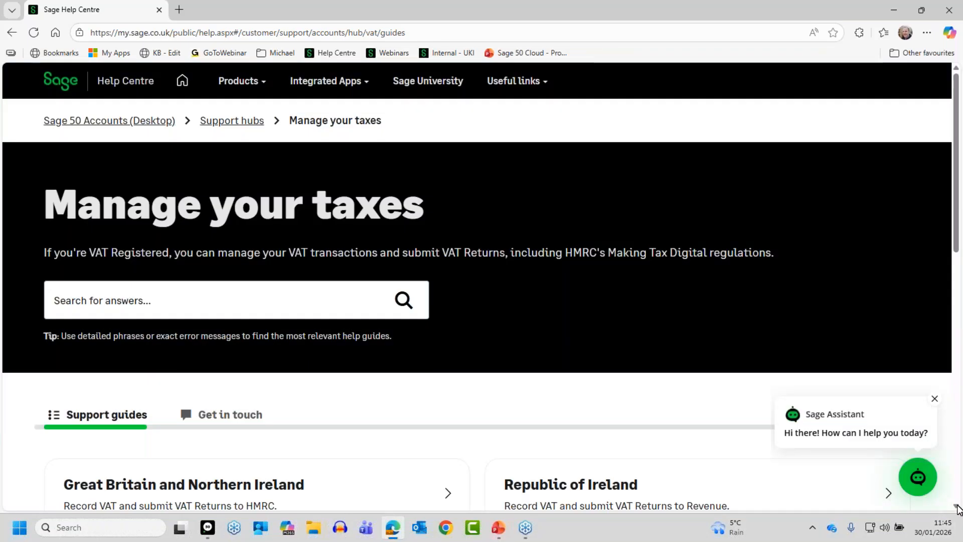
scroll(213, 376, "down", 4)
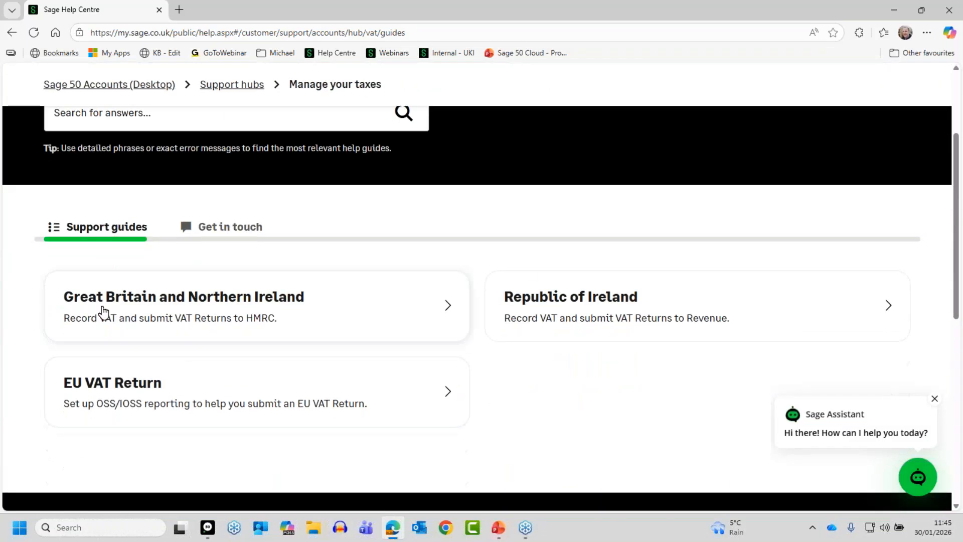
left_click(600, 314)
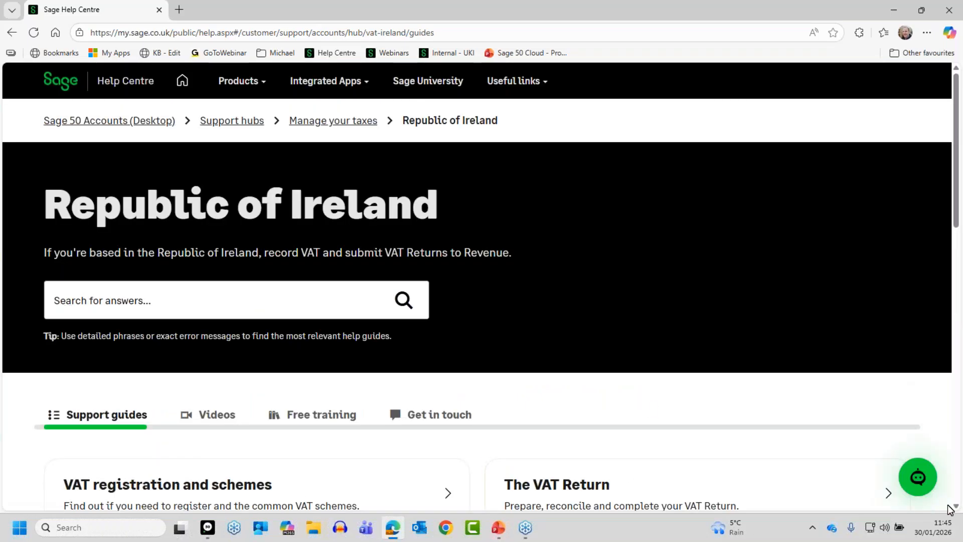
scroll(956, 508, "down", 2)
scroll(957, 507, "down", 4)
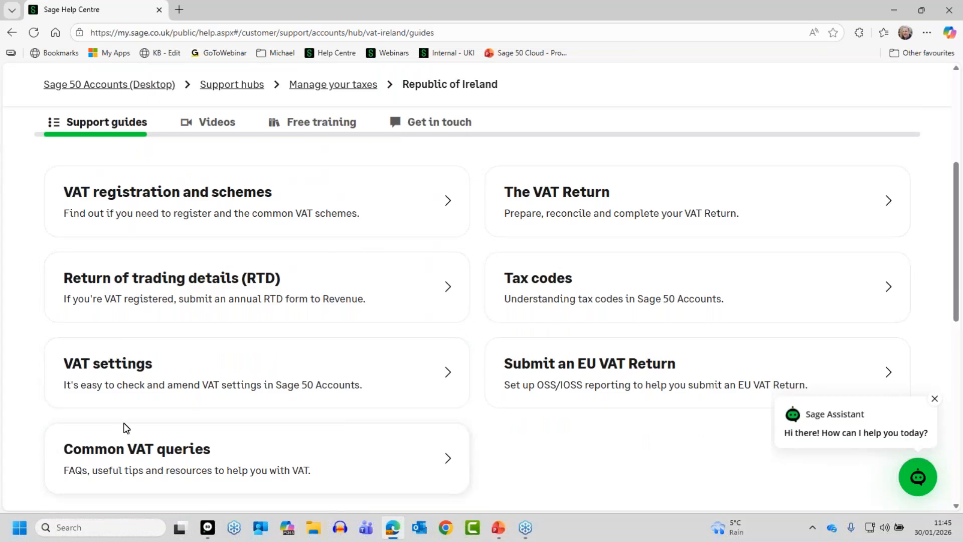
left_click(934, 399)
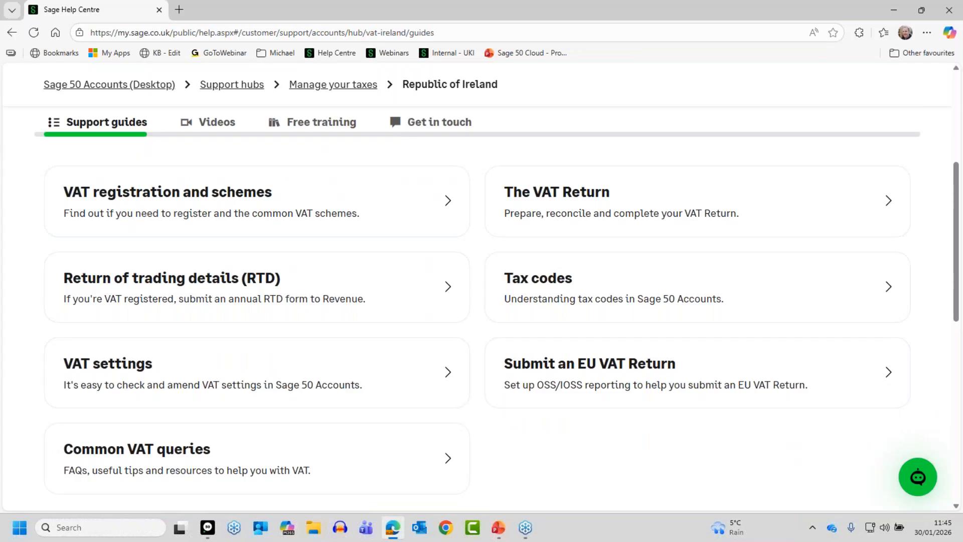
Step: Switch from the browser to PowerPoint
key("alt+Tab")
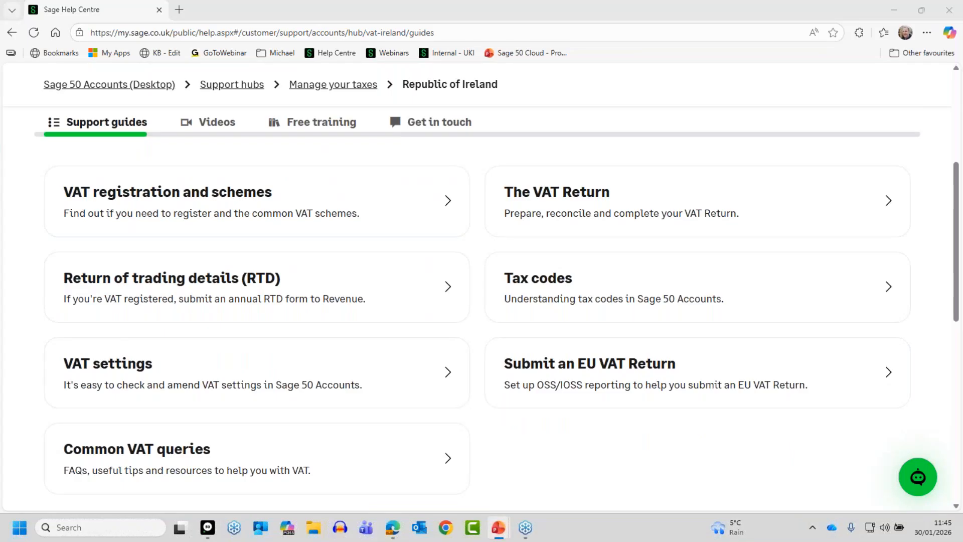
key("Escape")
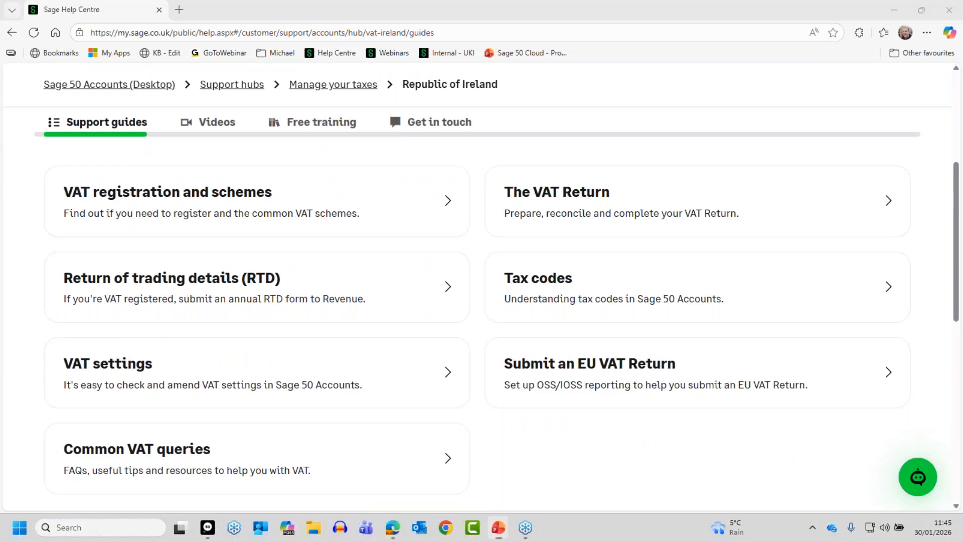